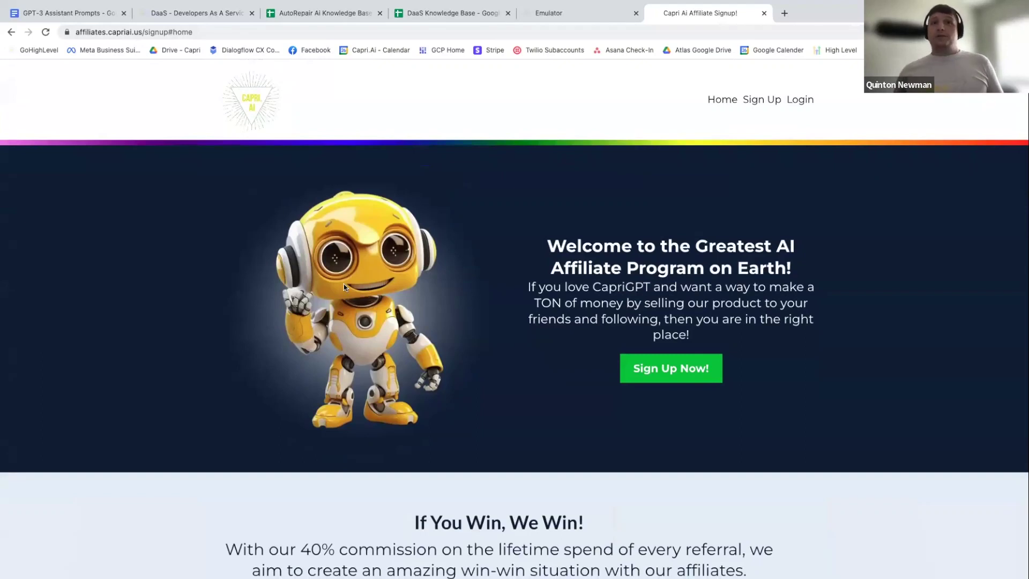
# - In the DaaS tab's Capri GPT3 webhook, select the booking_action custom data key and its auto value
pyautogui.click(196, 12)
pyautogui.click(803, 466)
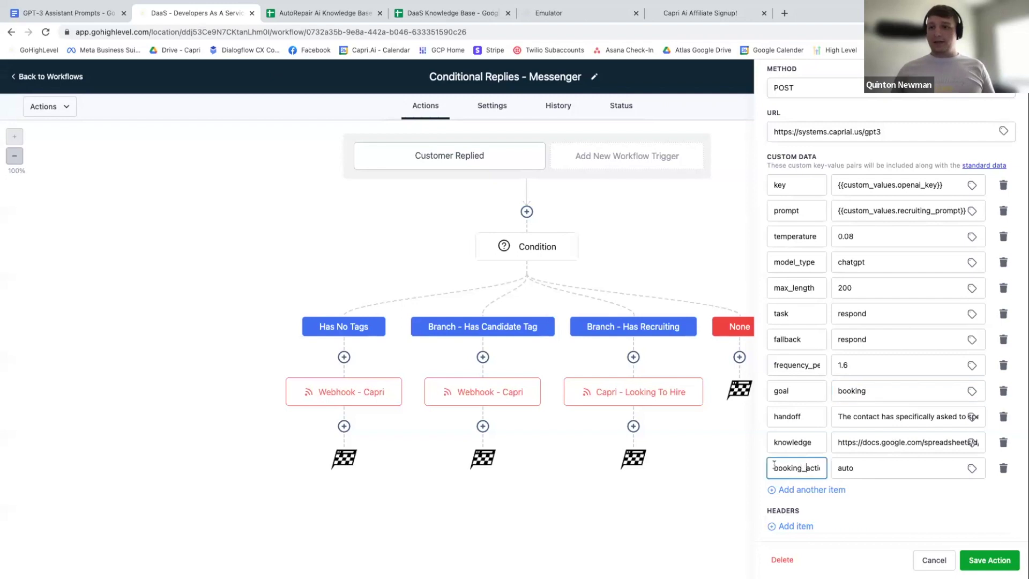
pyautogui.doubleClick(776, 466)
pyautogui.click(854, 469)
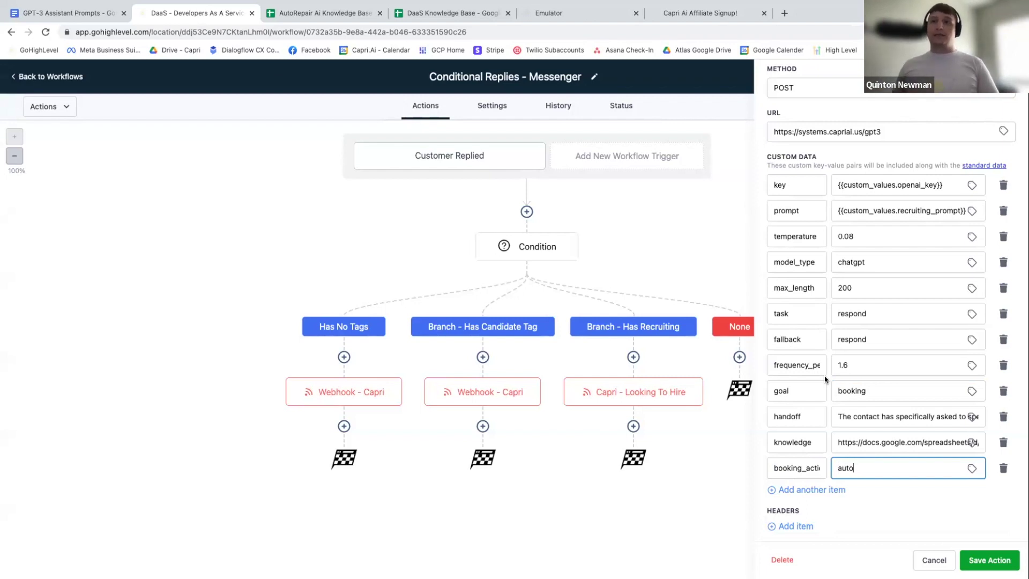
# - Leave the workflow and search Contacts for the contact by first name
pyautogui.click(45, 77)
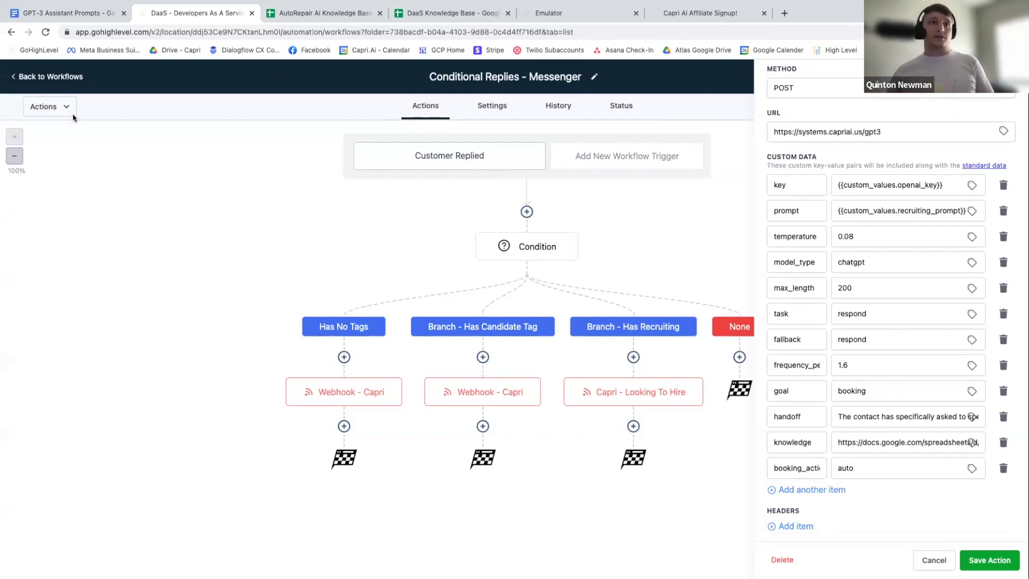
pyautogui.click(48, 217)
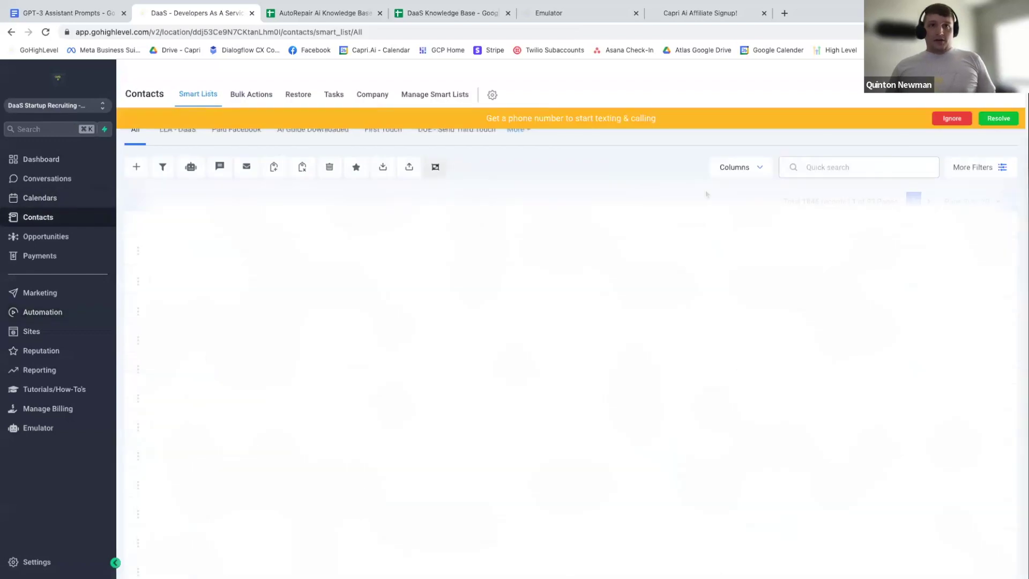
pyautogui.click(814, 170)
pyautogui.write('quinton')
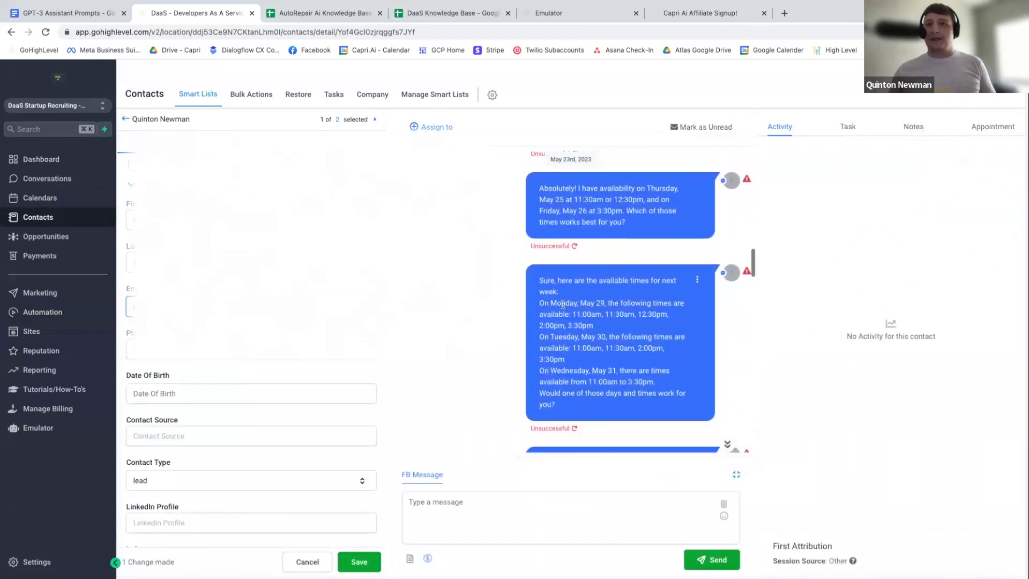
pyautogui.moveTo(564, 304); pyautogui.dragTo(651, 366)
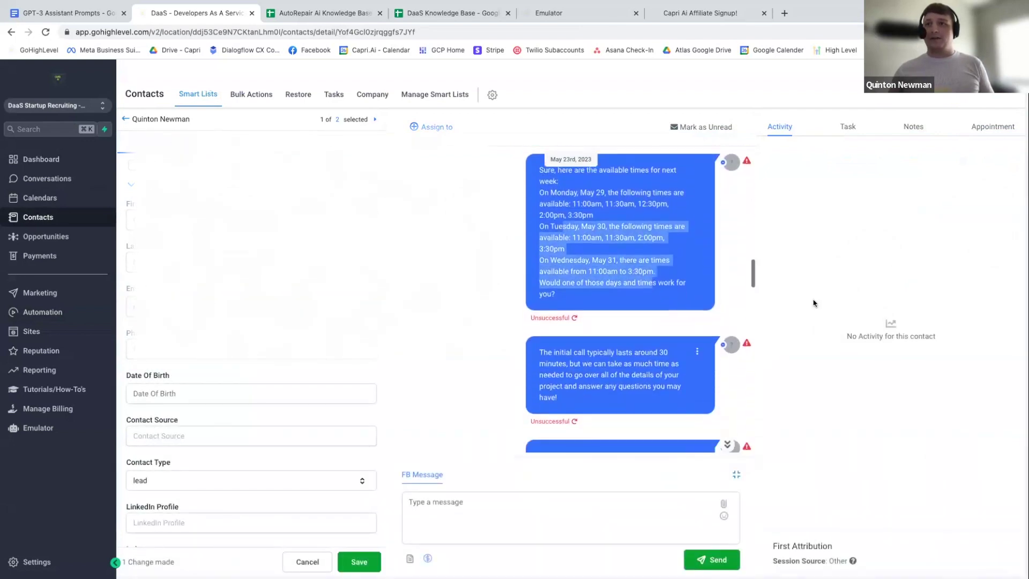
# - Review the contact's booked appointments on the Appointment tab
pyautogui.click(999, 130)
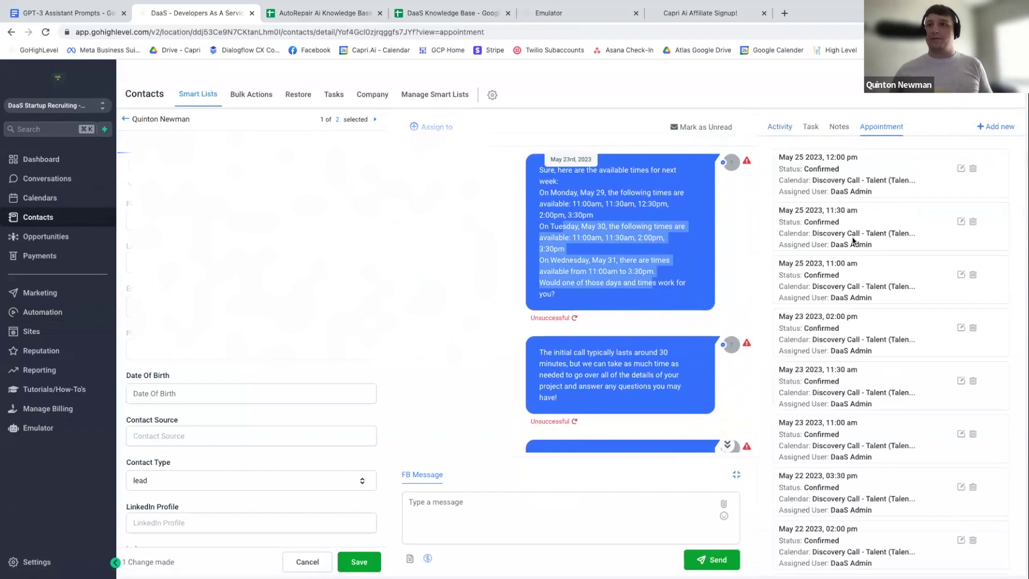
pyautogui.scroll(-2, 852, 426)
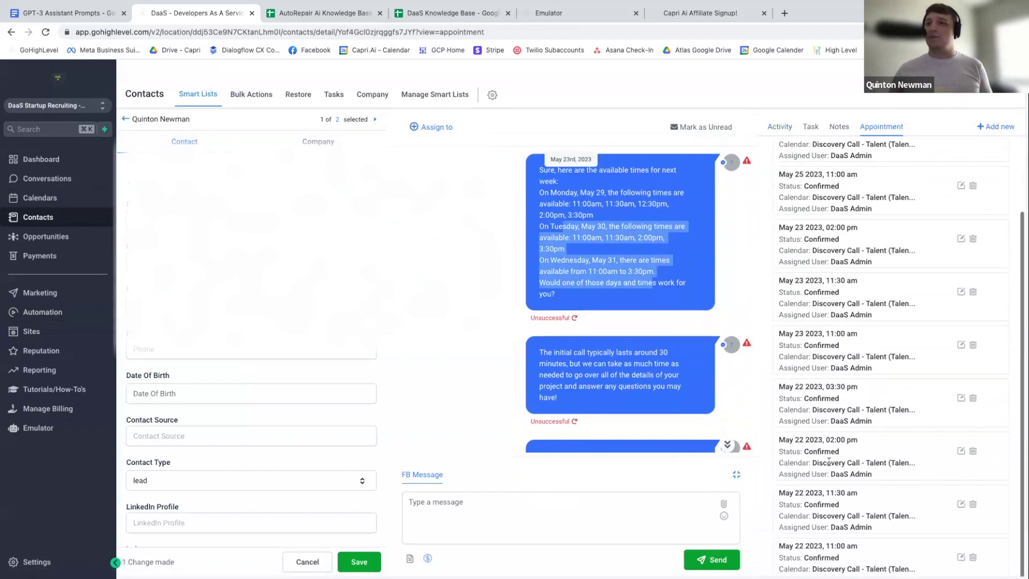
pyautogui.scroll(2, 852, 427)
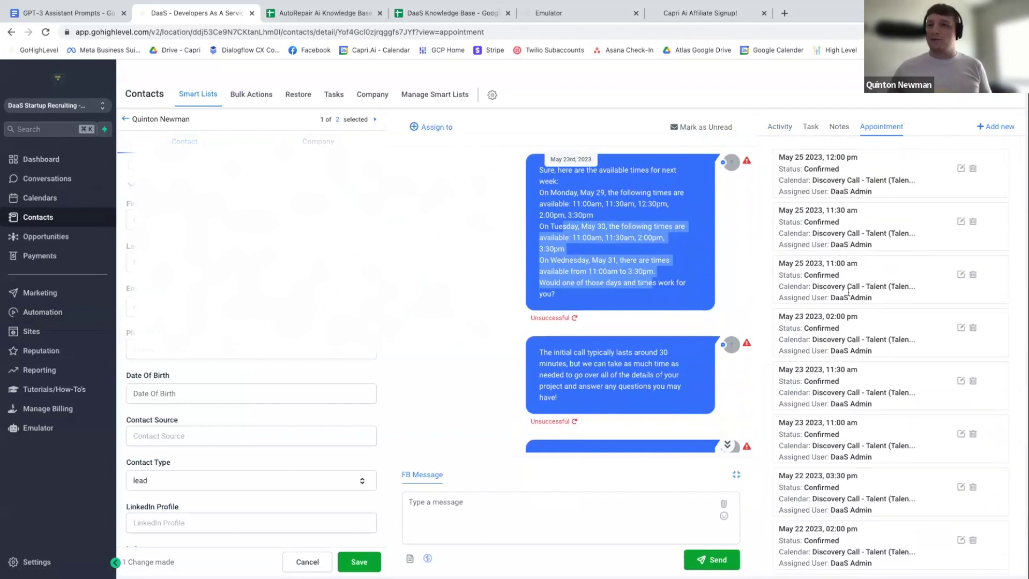
pyautogui.scroll(-2, 849, 292)
pyautogui.scroll(2, 841, 300)
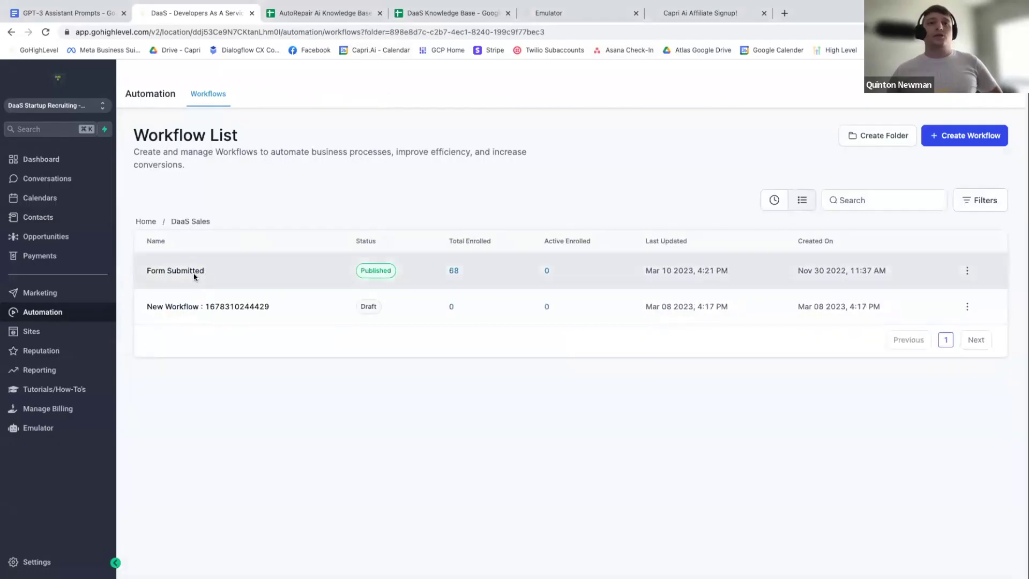
# - In the GPT3 folder, open Conditional Replies - Messenger's Capri - Looking To Hire webhook
pyautogui.click(149, 220)
pyautogui.click(197, 340)
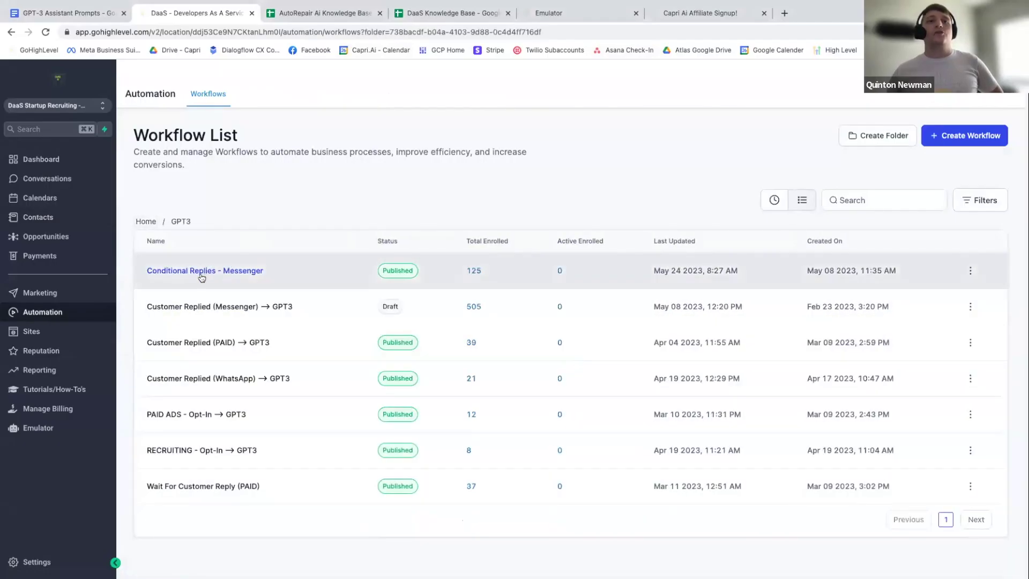
pyautogui.click(202, 271)
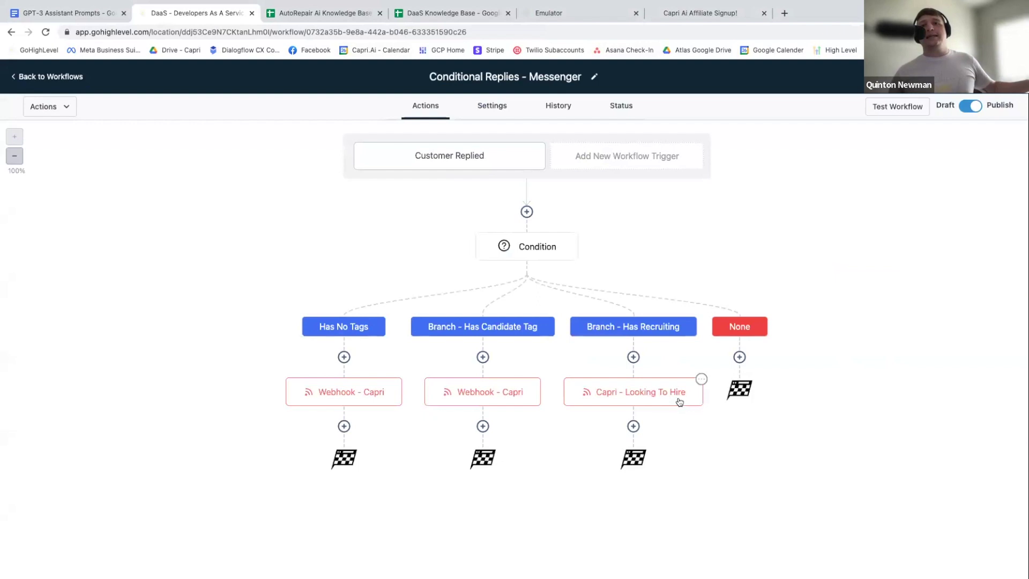
pyautogui.click(694, 380)
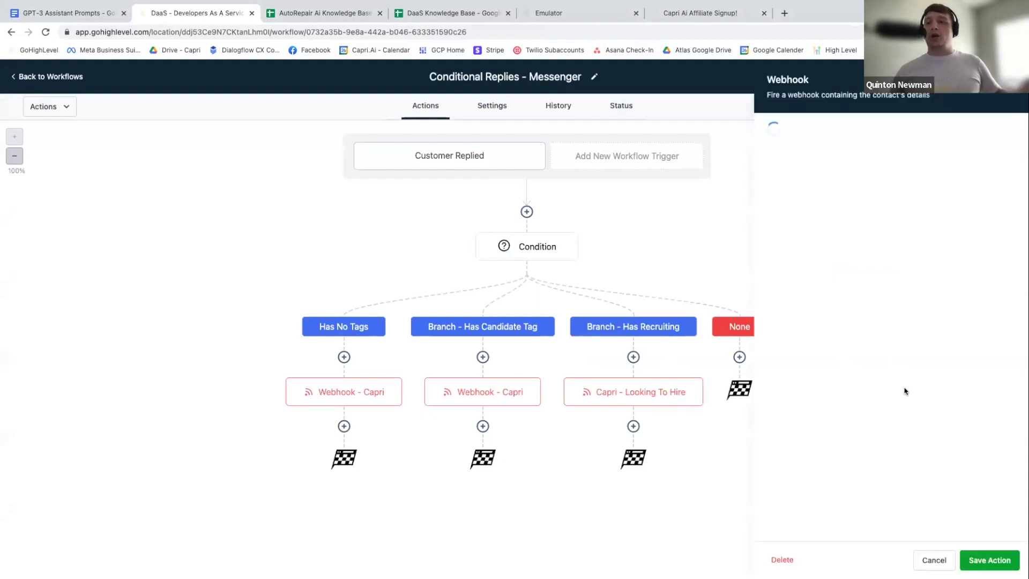
# - Inspect the webhook's booking_action = auto custom data, then go back to the workflow list
pyautogui.scroll(-2, 905, 392)
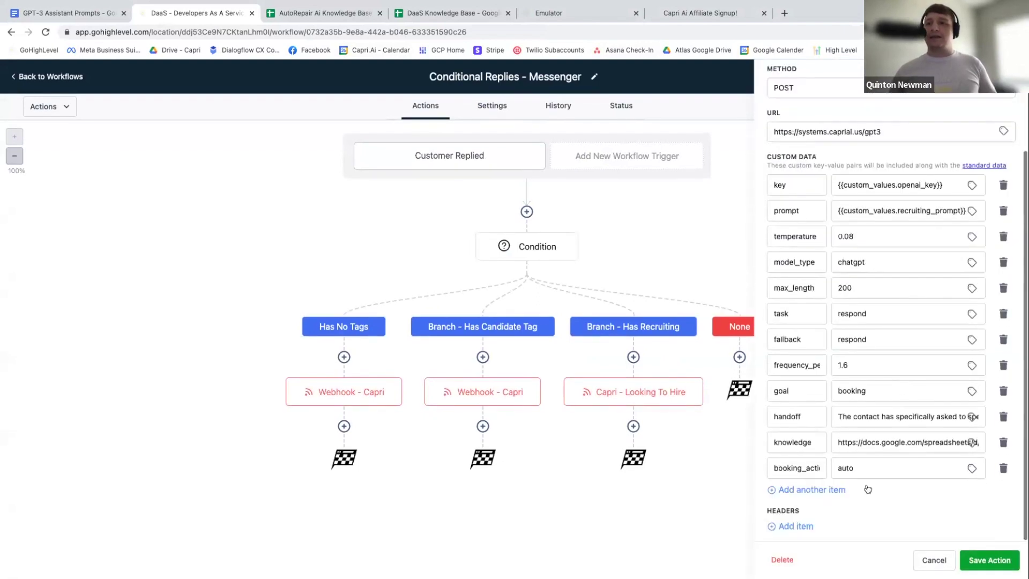
pyautogui.click(862, 468)
pyautogui.moveTo(863, 468); pyautogui.dragTo(838, 467)
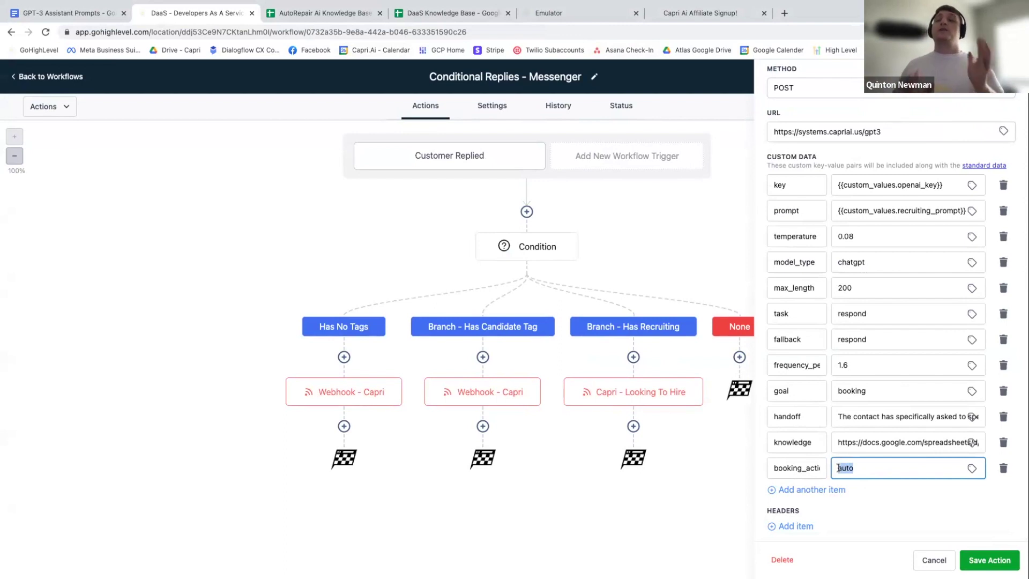
pyautogui.doubleClick(786, 462)
pyautogui.click(854, 468)
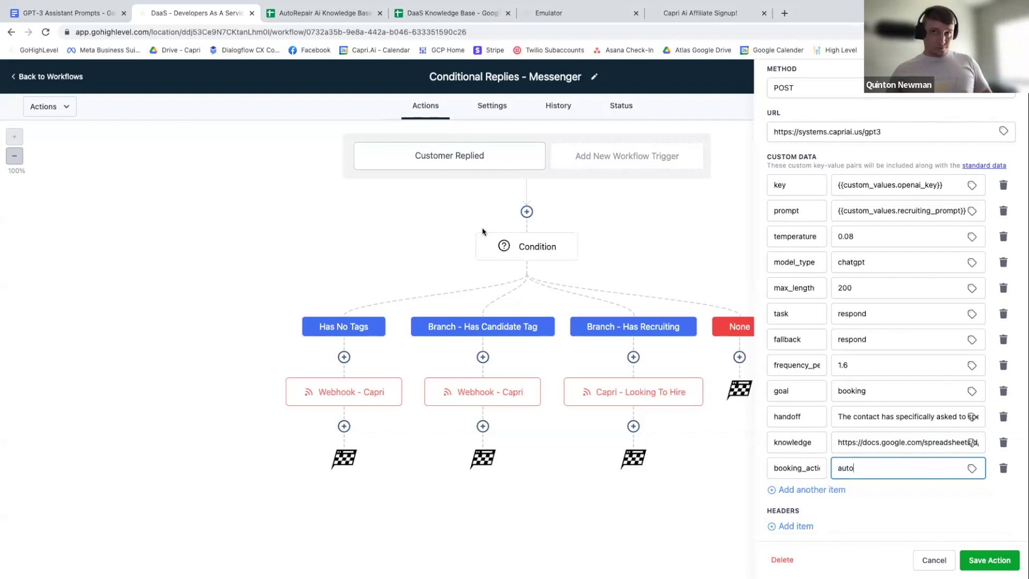
pyautogui.click(50, 76)
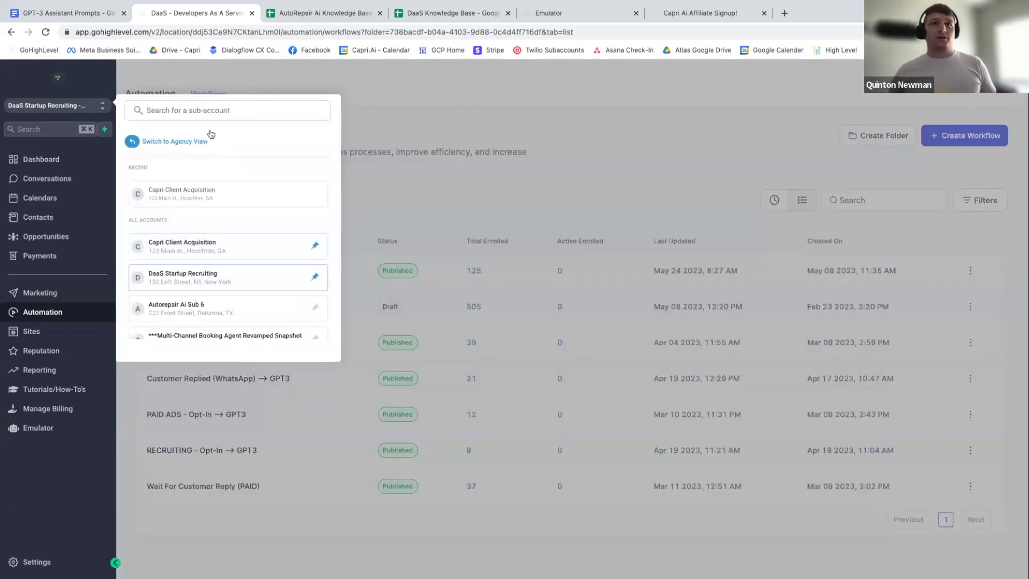
# - Switch to the 'g' sub-account and start a new workflow from scratch
pyautogui.click(208, 111)
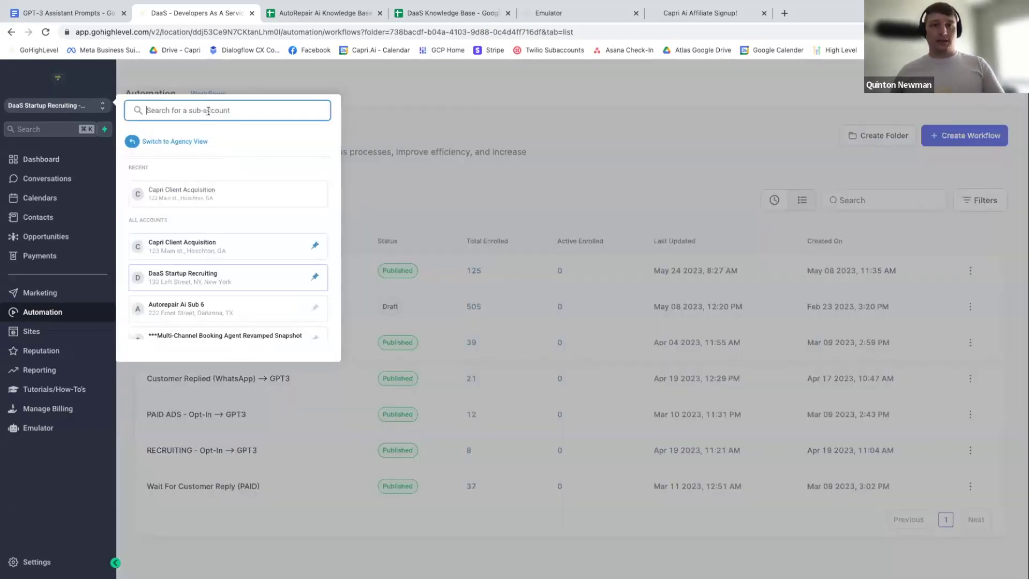
pyautogui.write('g')
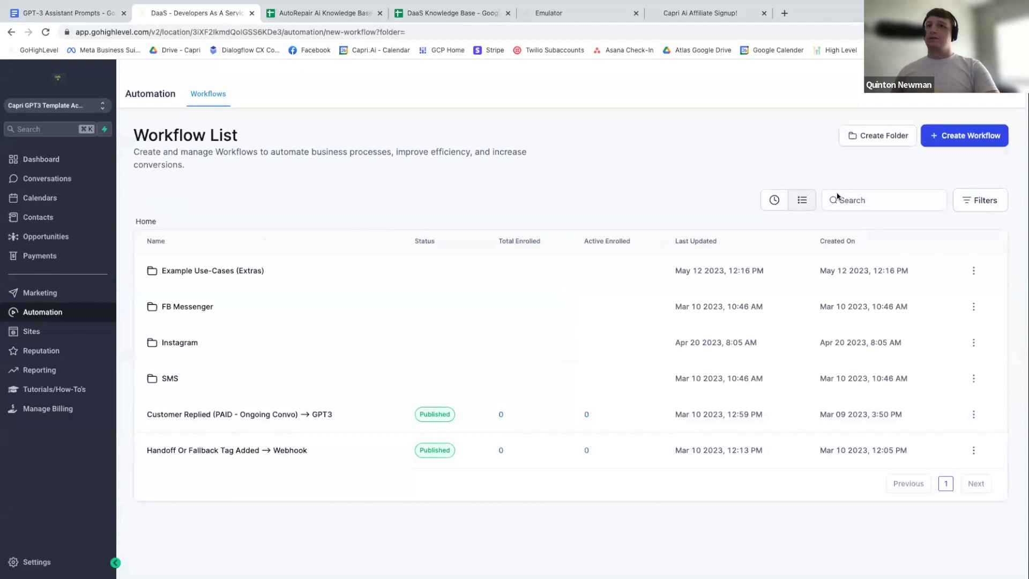
pyautogui.click(964, 135)
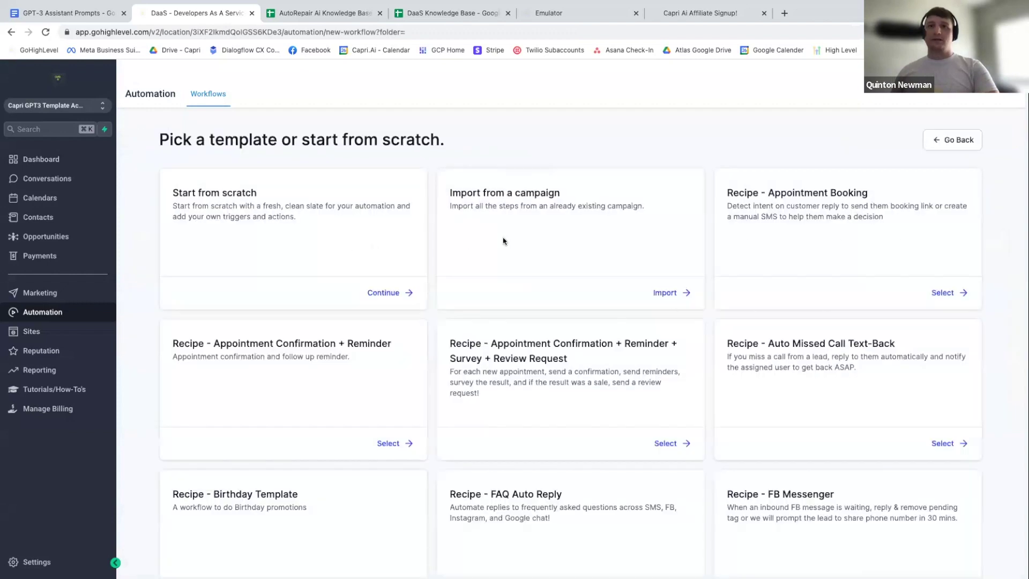
pyautogui.click(384, 292)
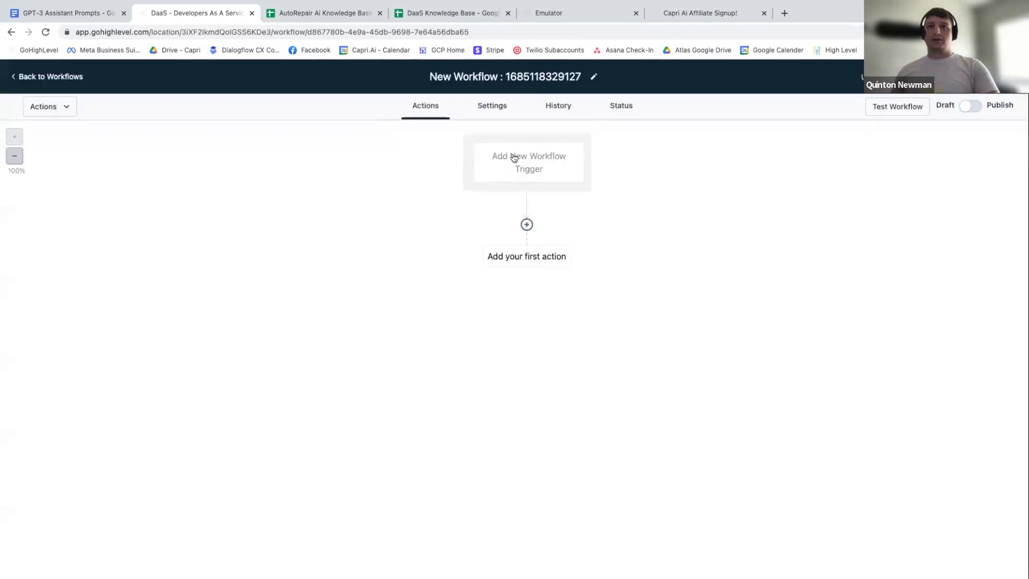
# - Add an Appointment Status trigger filtered to appointment status 'confirmed'
pyautogui.click(515, 156)
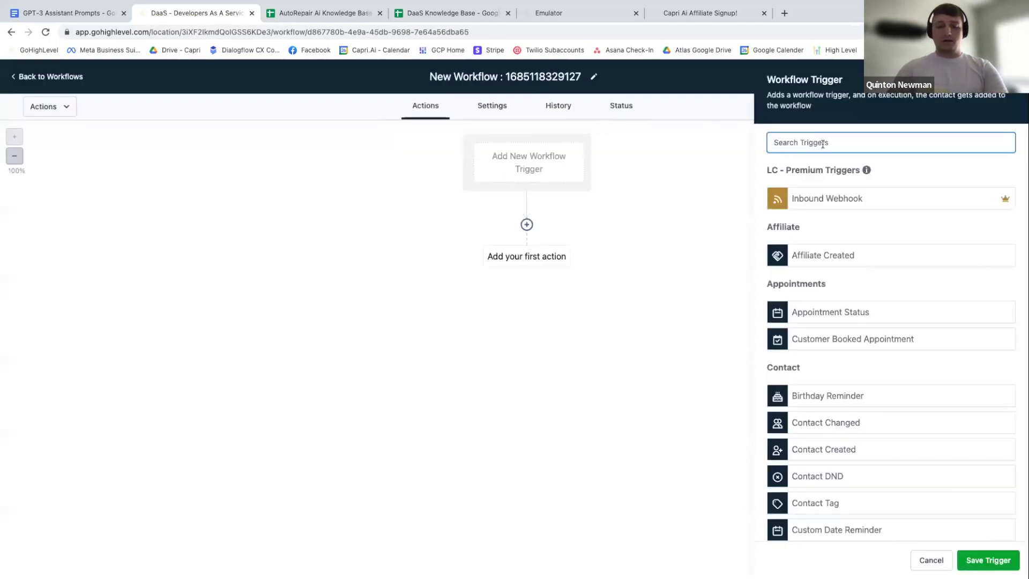
pyautogui.write('appoin')
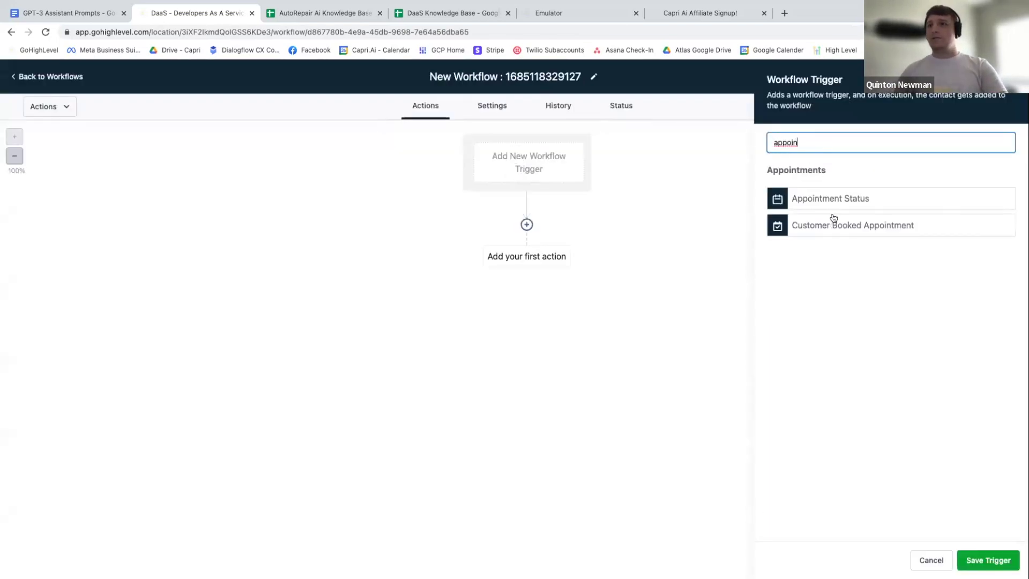
pyautogui.click(830, 198)
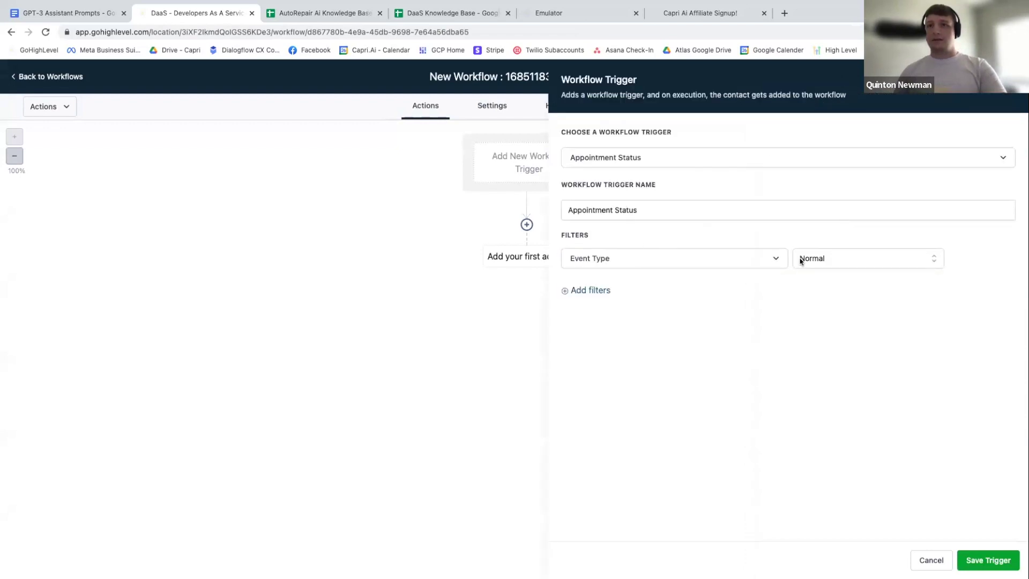
pyautogui.click(595, 289)
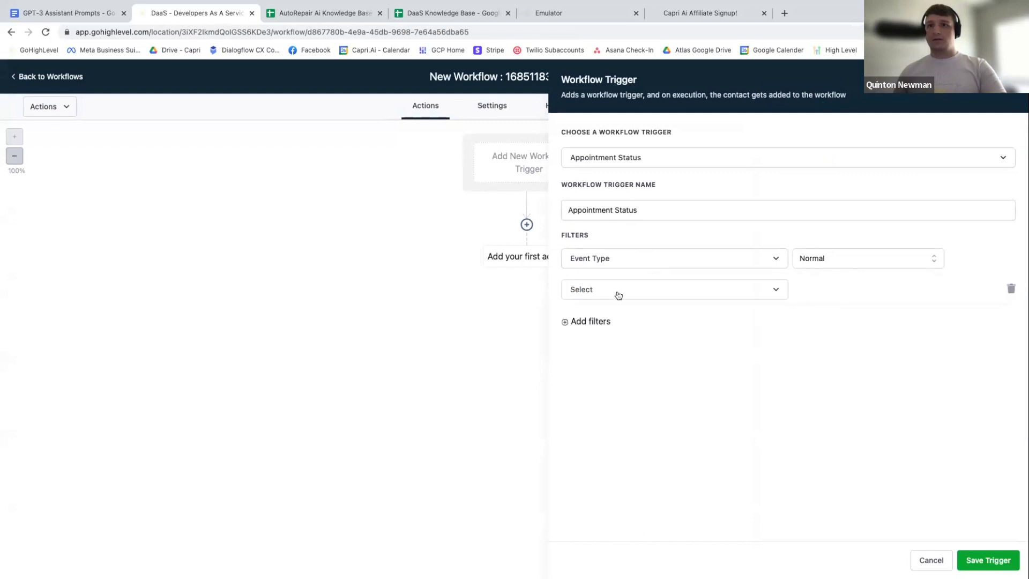
pyautogui.click(616, 297)
pyautogui.click(620, 362)
pyautogui.click(828, 290)
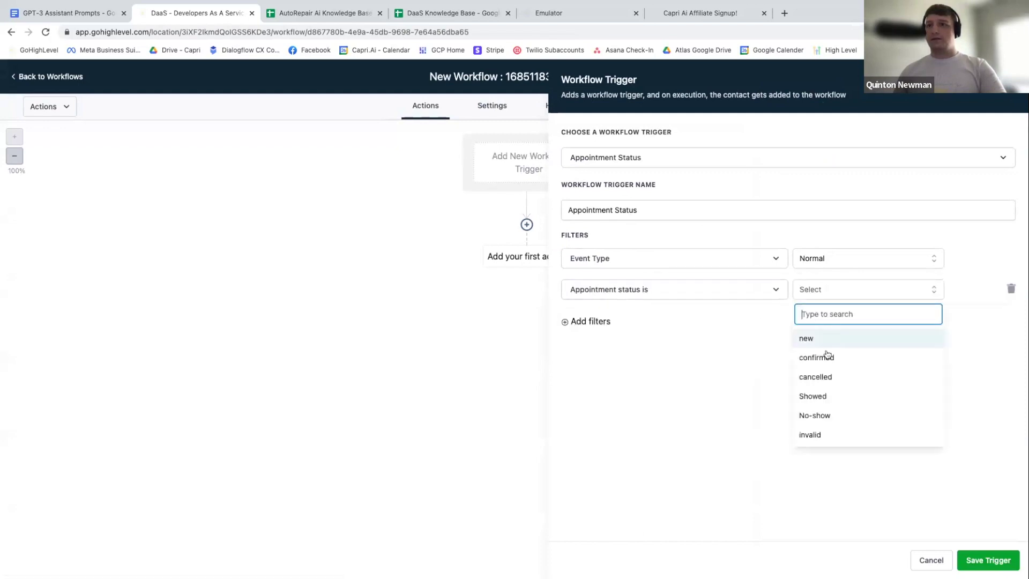
pyautogui.click(826, 358)
pyautogui.click(981, 560)
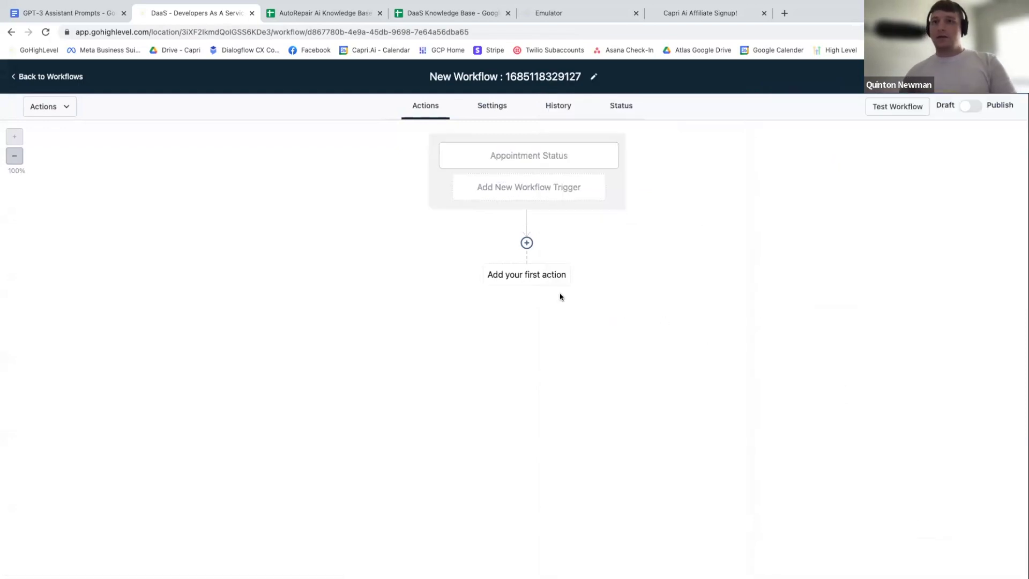
pyautogui.click(527, 242)
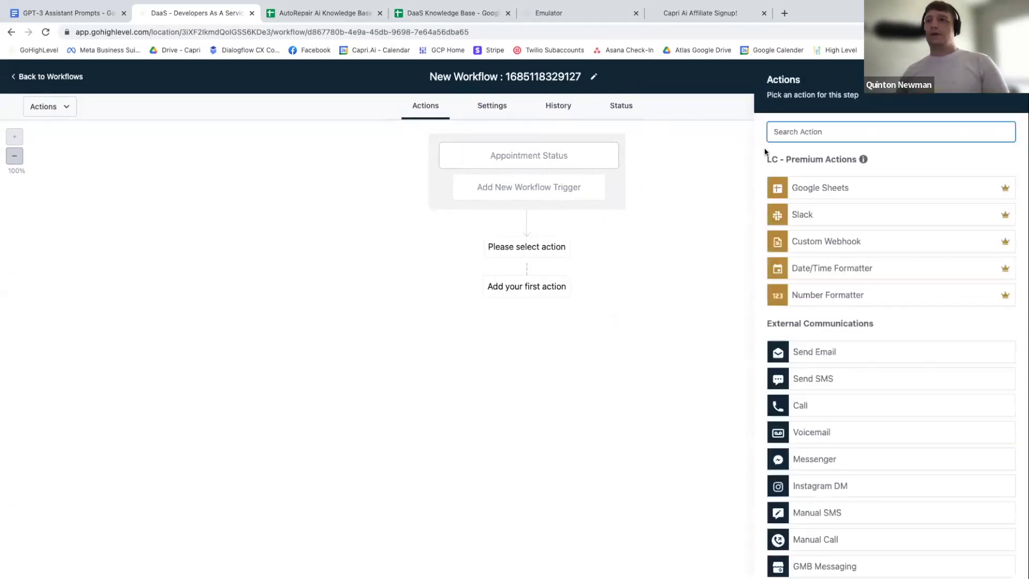
pyautogui.write('webh')
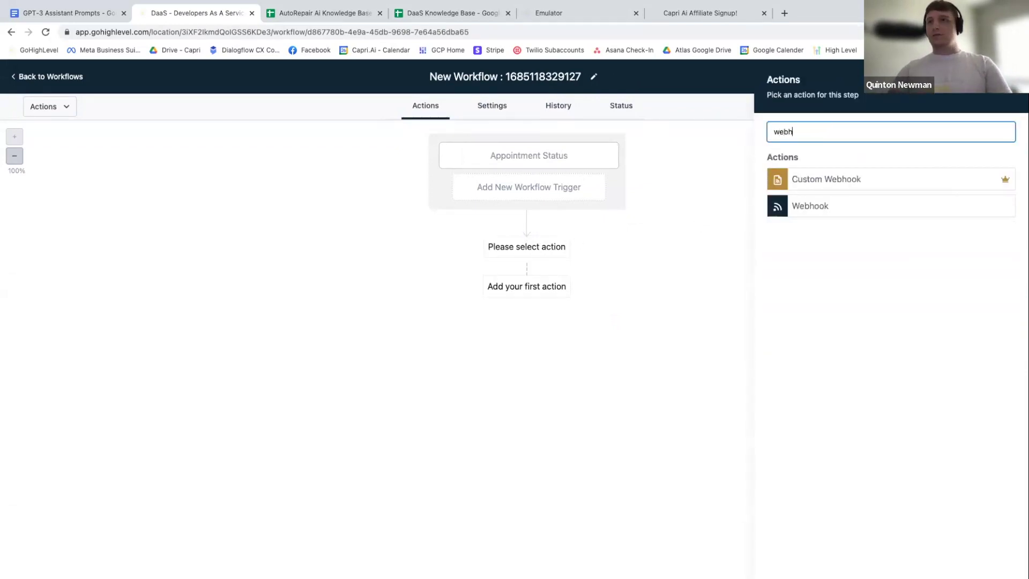
pyautogui.click(826, 204)
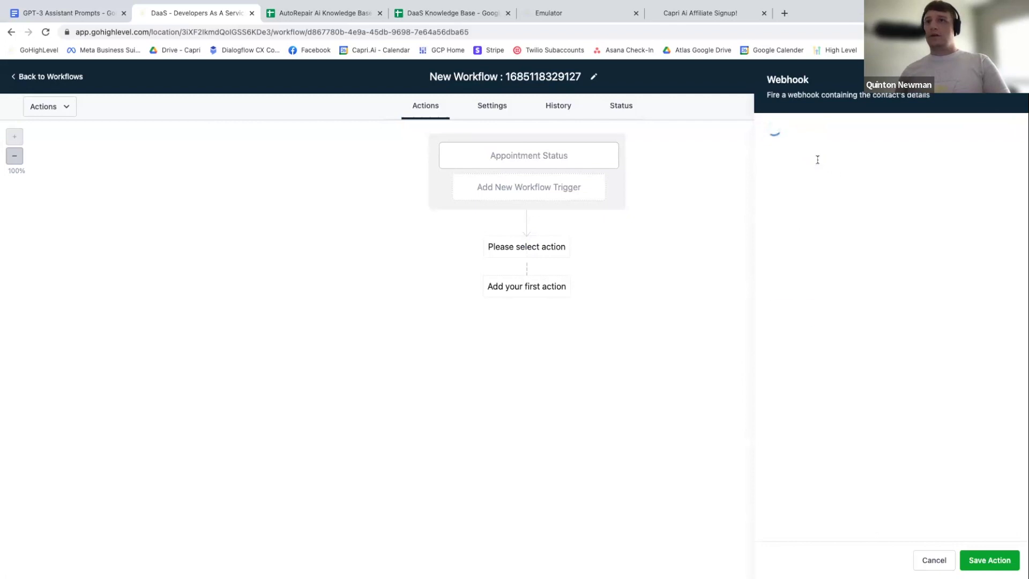
pyautogui.click(827, 244)
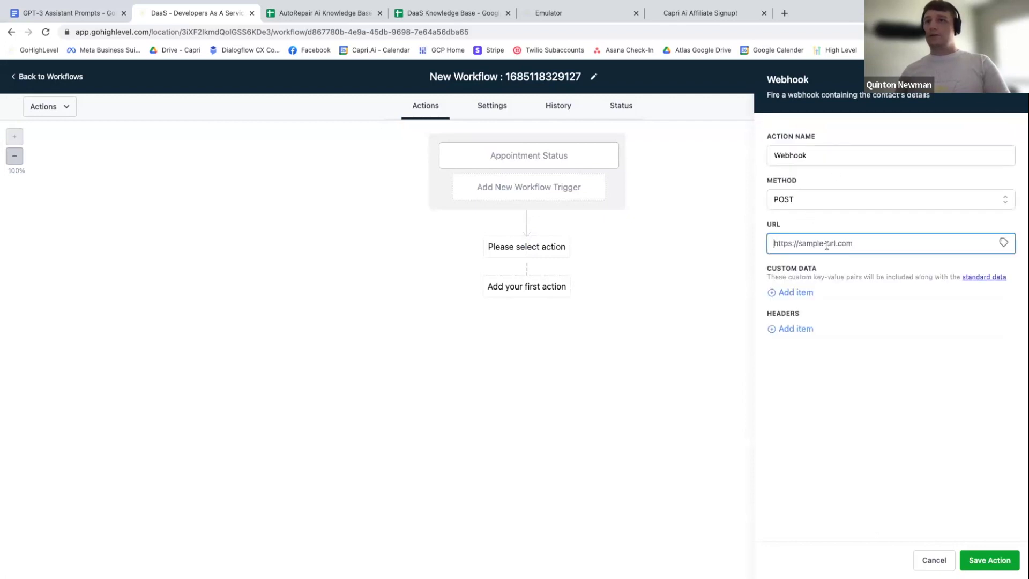
pyautogui.write('https://')
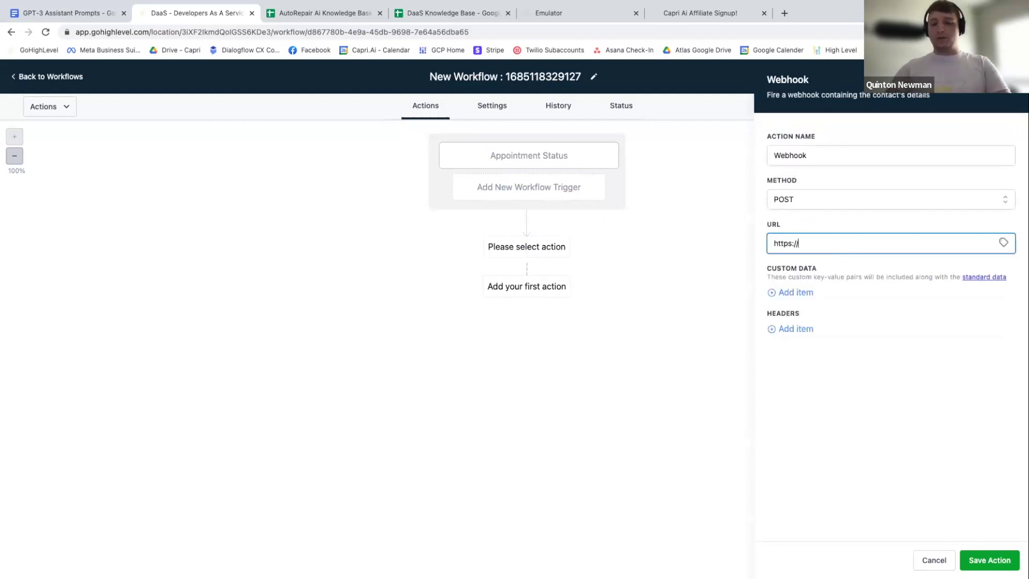
pyautogui.write('systems')
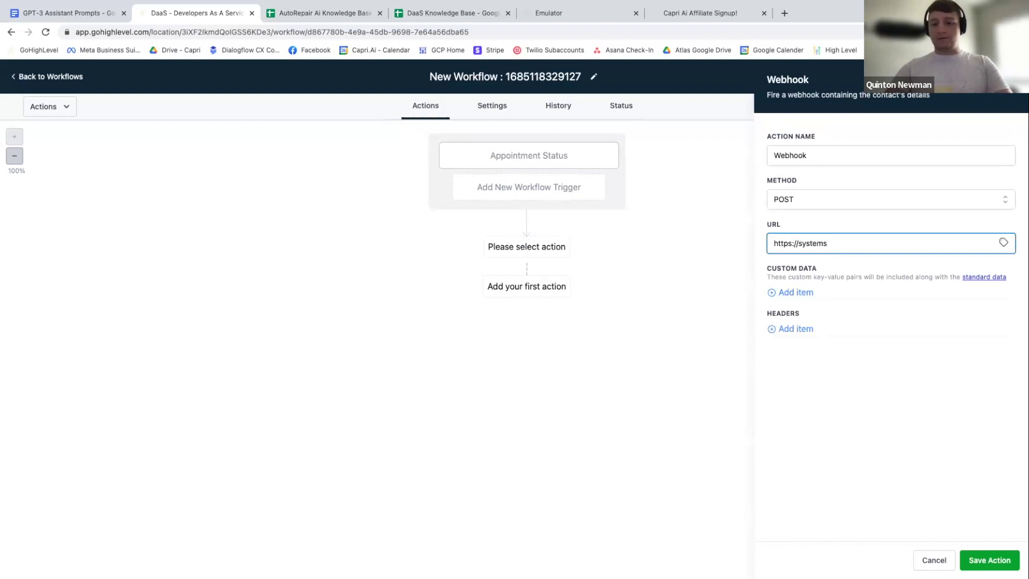
pyautogui.write('.capriai.us')
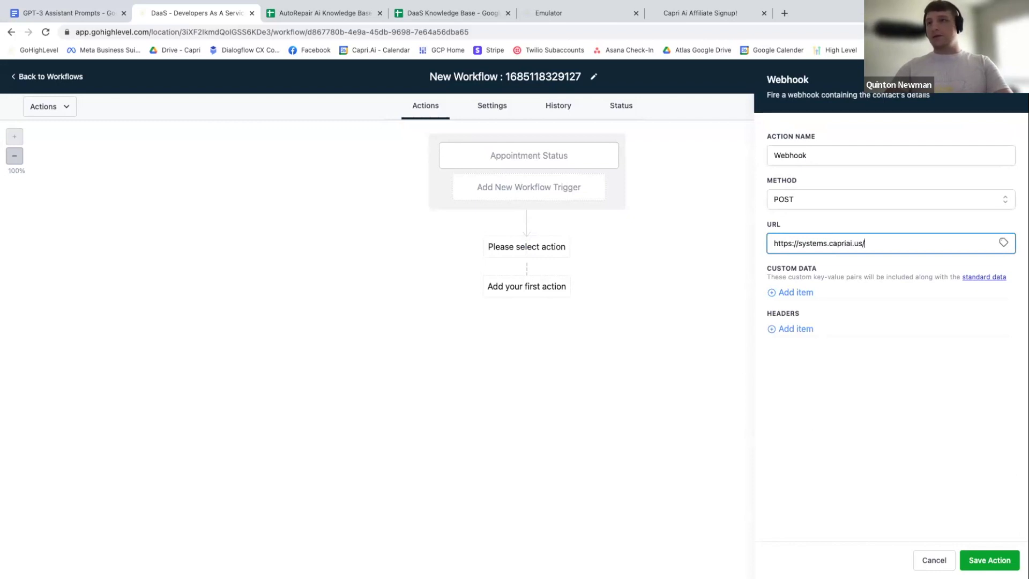
pyautogui.write('/gpt3')
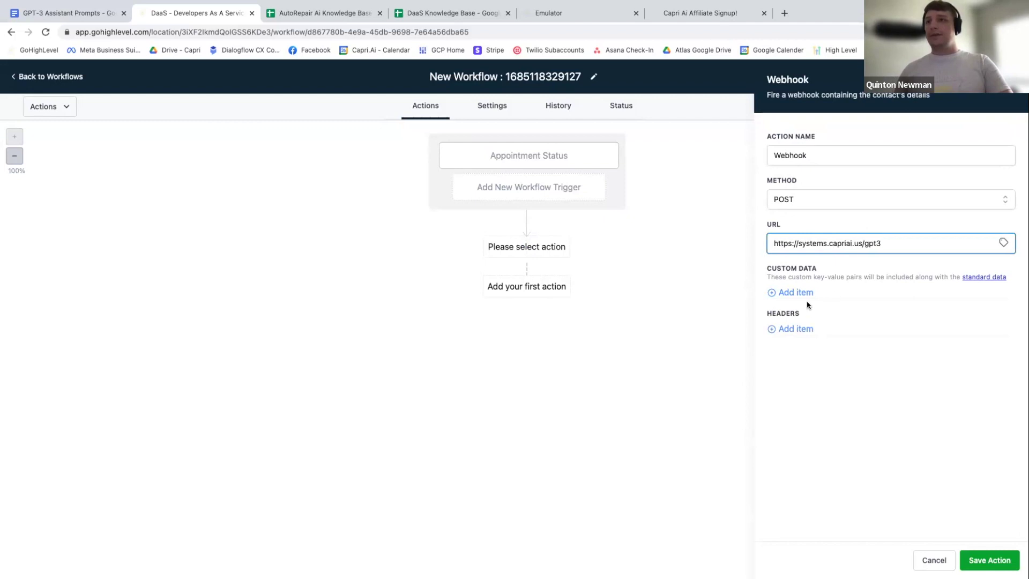
# - Add webhook custom data with key 'task' set to 'custom'
pyautogui.click(796, 293)
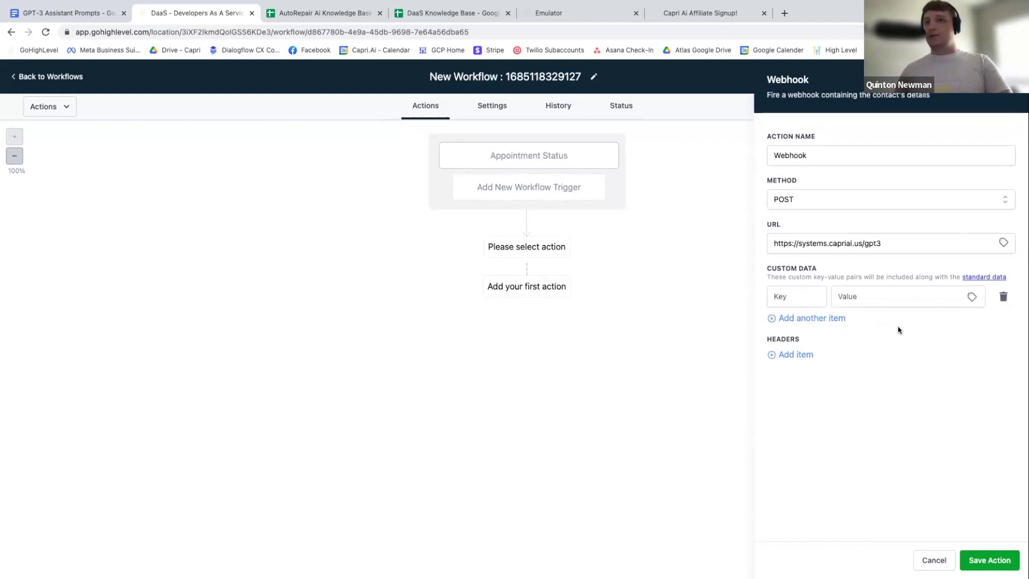
pyautogui.click(798, 294)
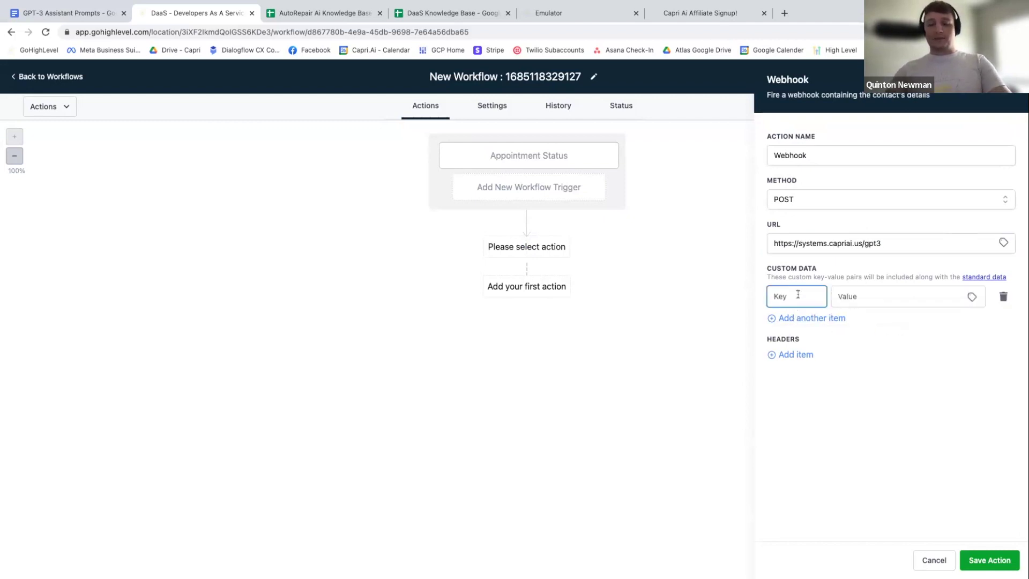
pyautogui.write('task')
pyautogui.press('Tab')
pyautogui.write('cu')
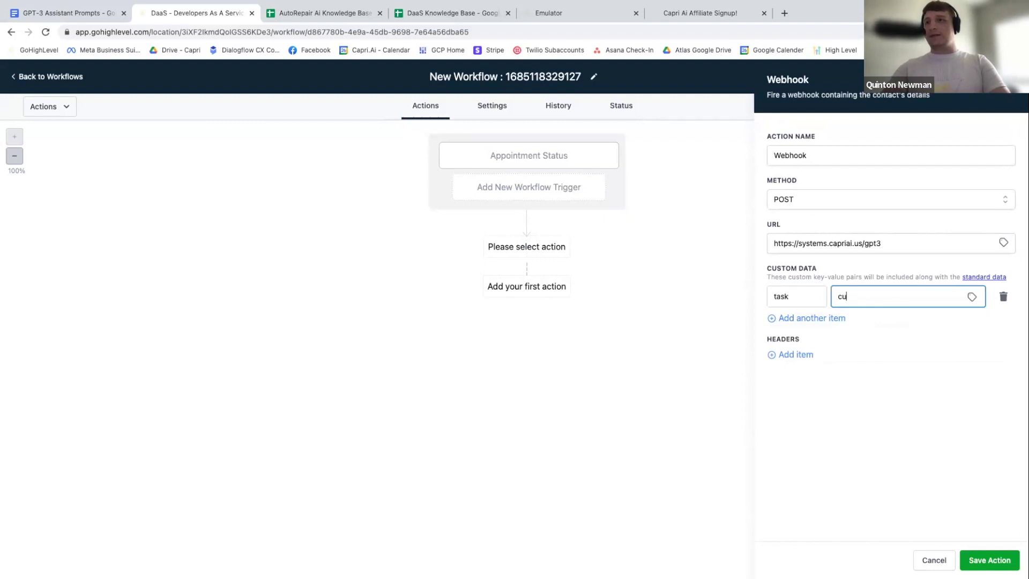
pyautogui.write('stom')
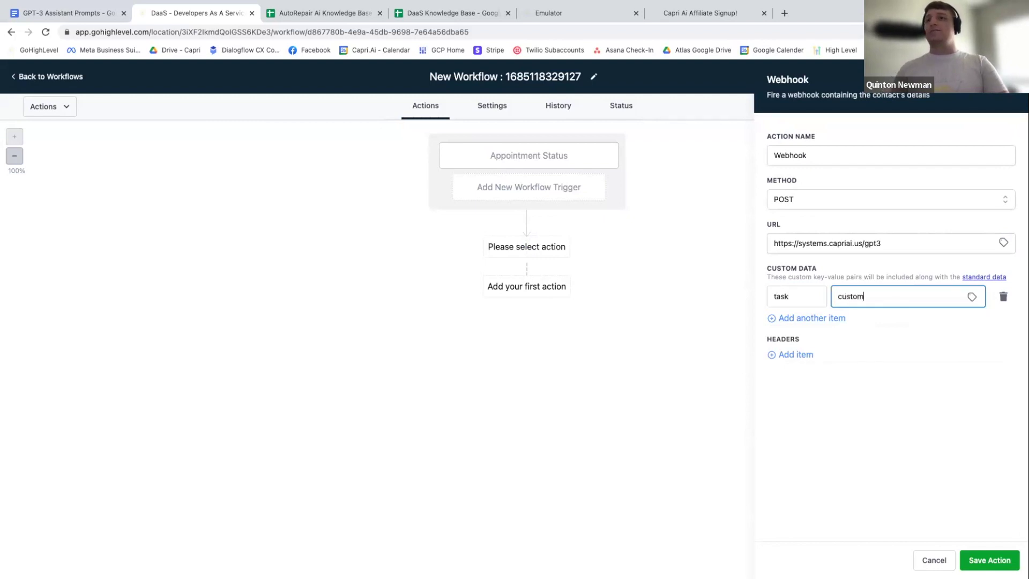
# - Add a 'prompt' key: 'You are {{custom_values.assistant_name}}… booked by {{contact.name}}. They have booked it for'
pyautogui.click(791, 318)
pyautogui.write('prompt')
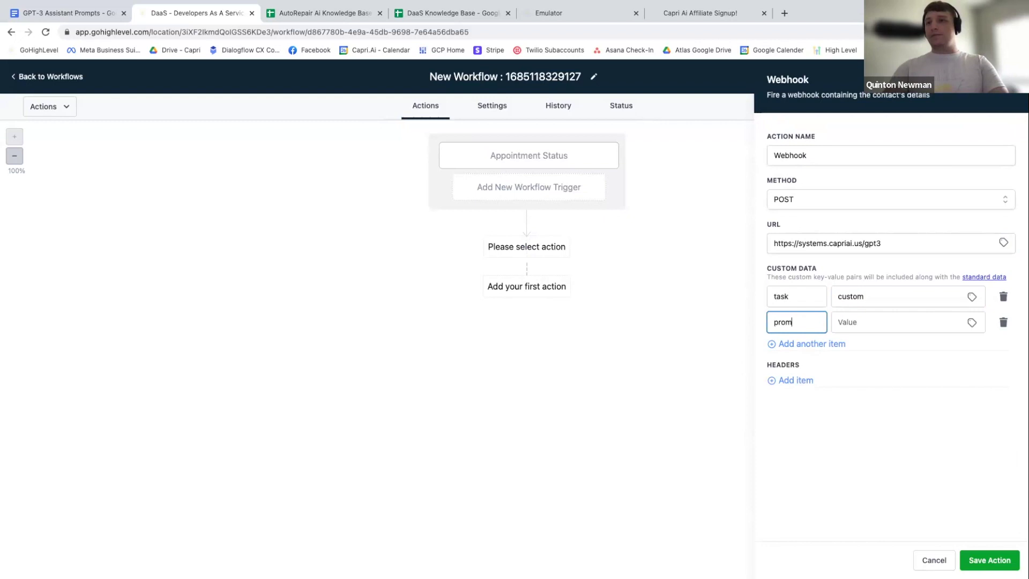
pyautogui.press('Tab')
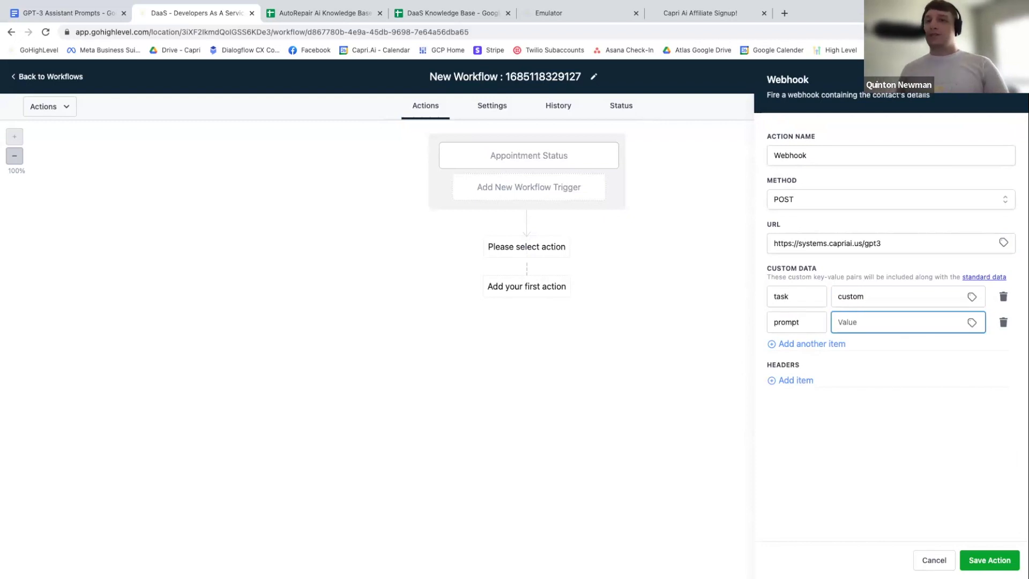
pyautogui.write('Yuo')
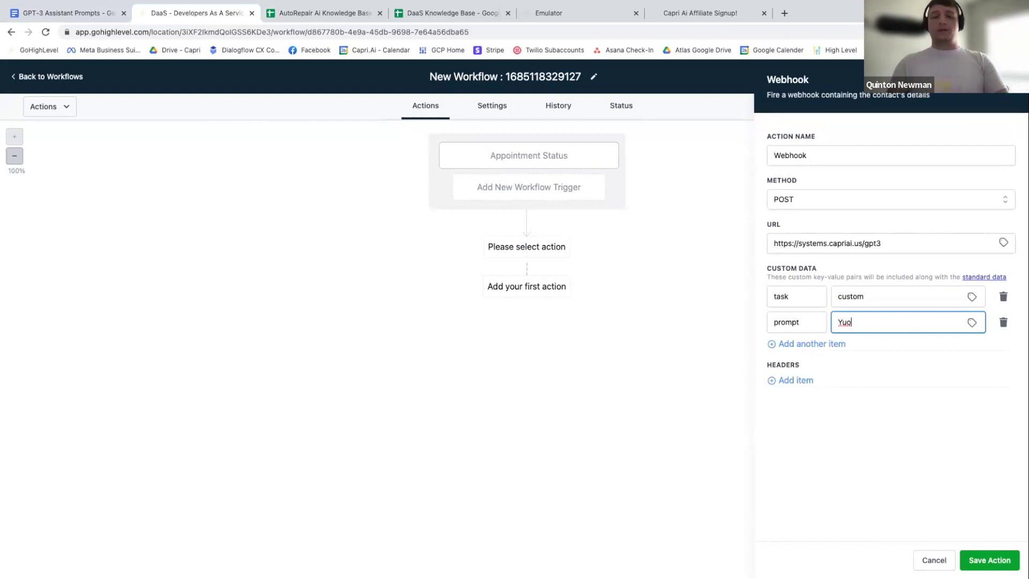
pyautogui.press('BackSpace')
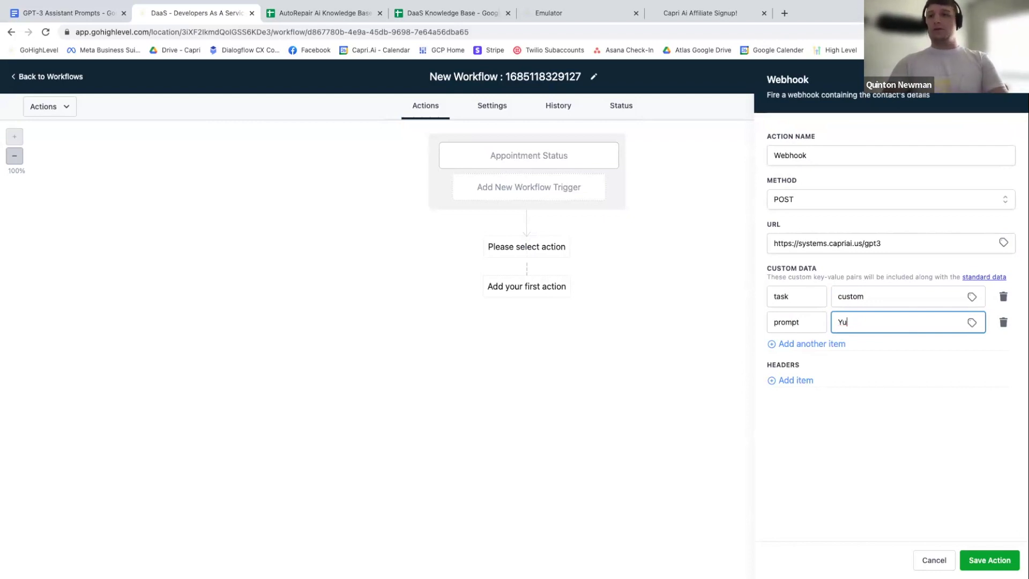
pyautogui.write('ou are')
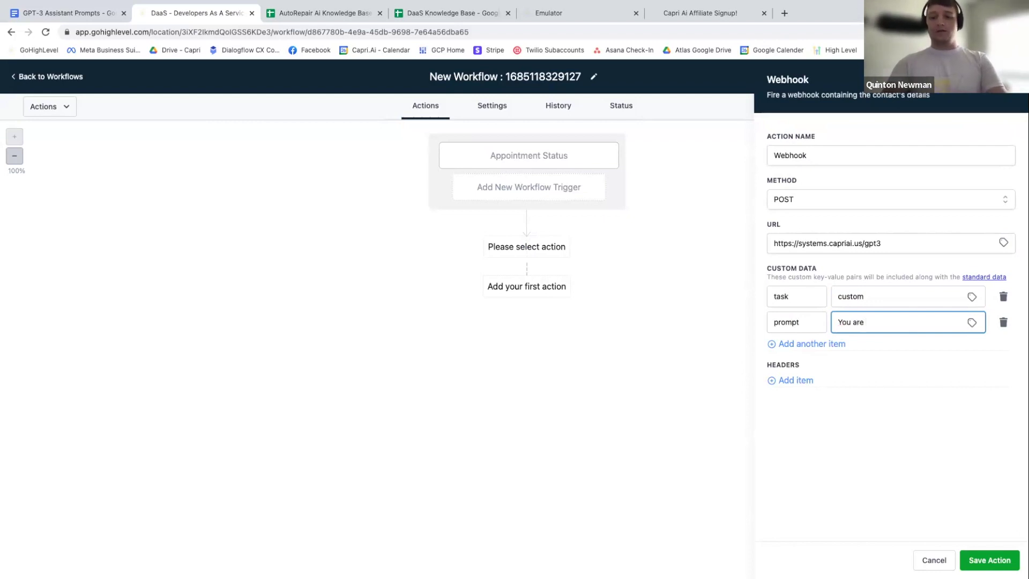
pyautogui.write(' {{custom_')
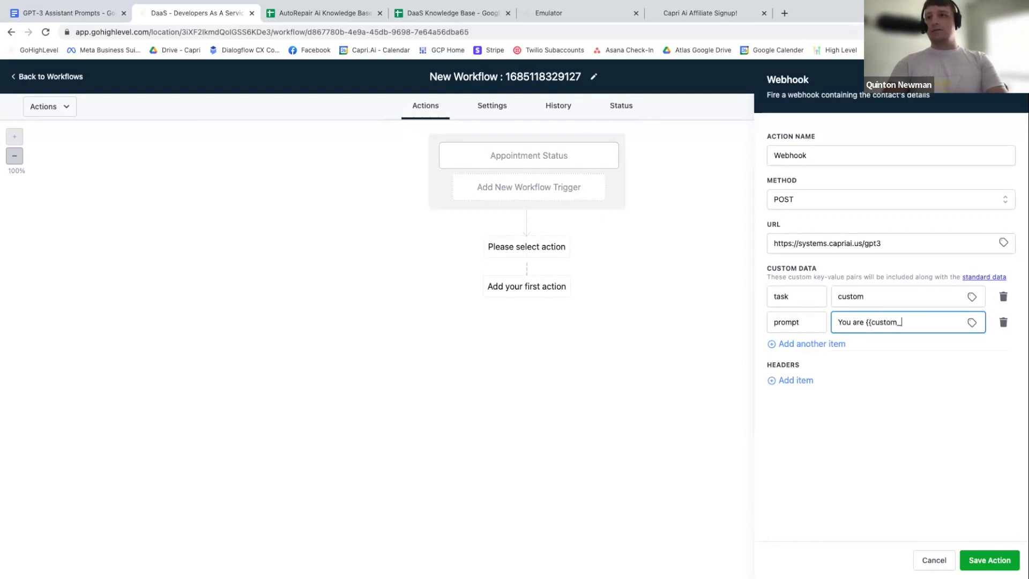
pyautogui.write('values.assistant_')
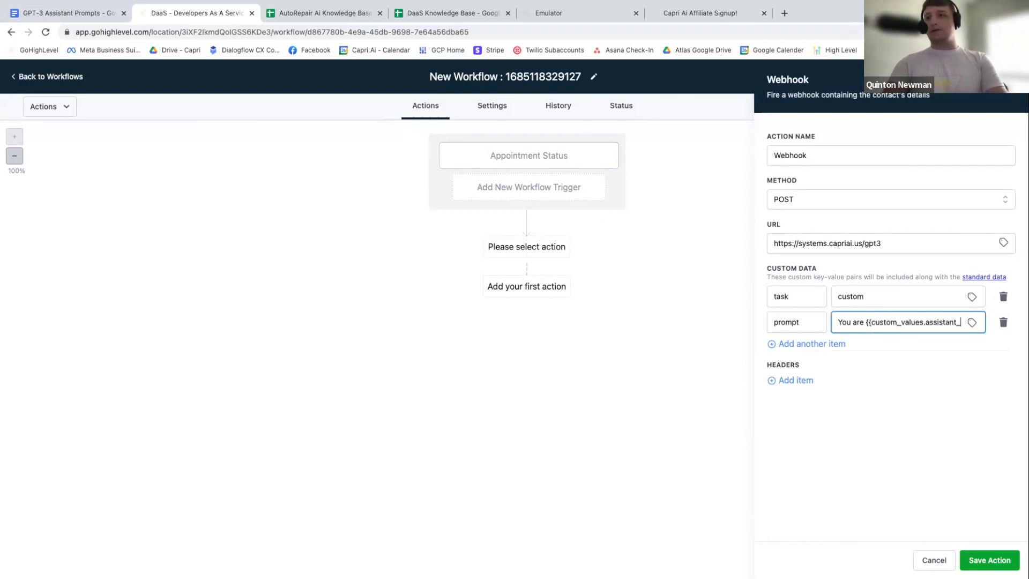
pyautogui.write('name}},')
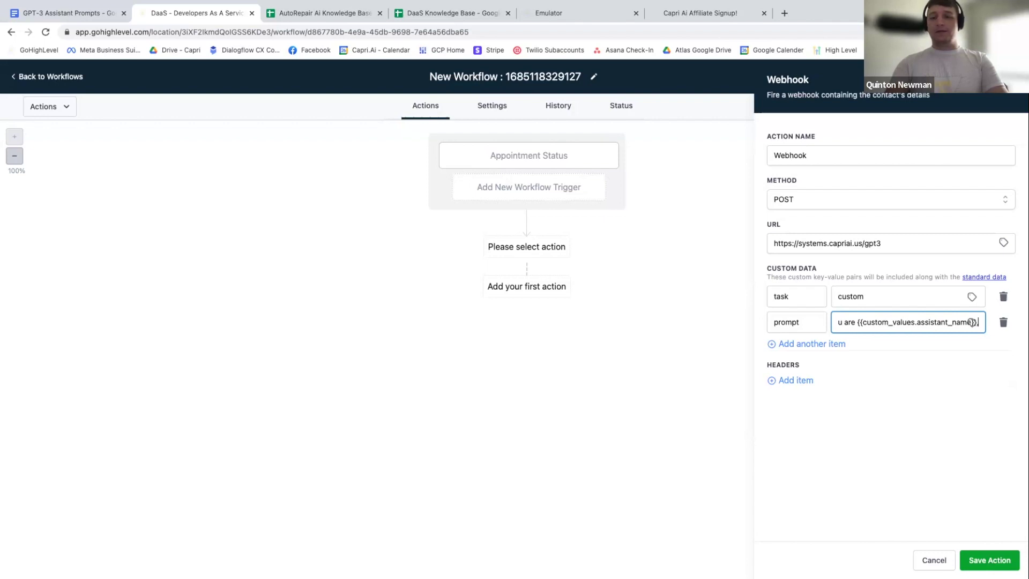
pyautogui.write(' and you are conf')
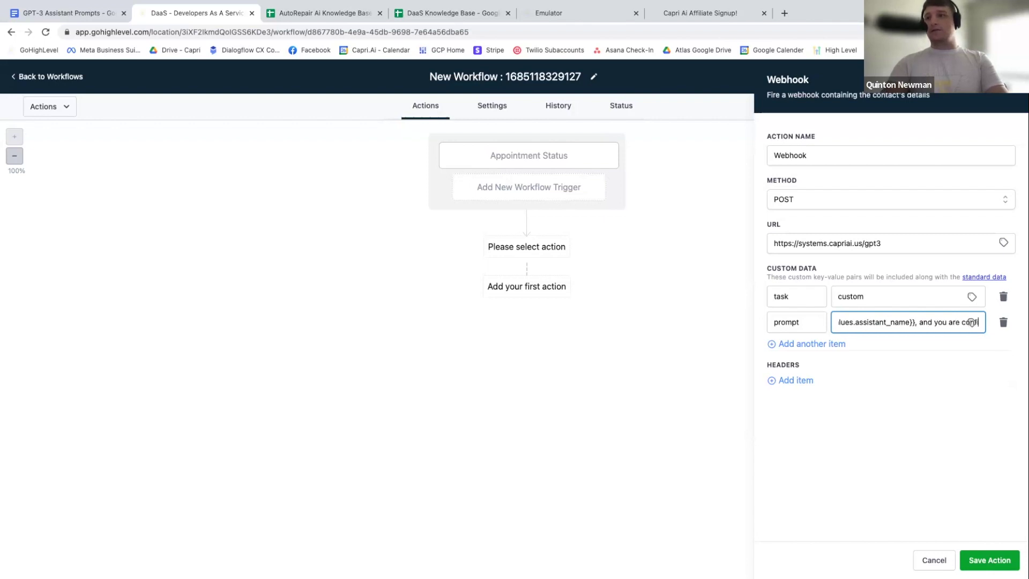
pyautogui.write('irming the appointment that has been b')
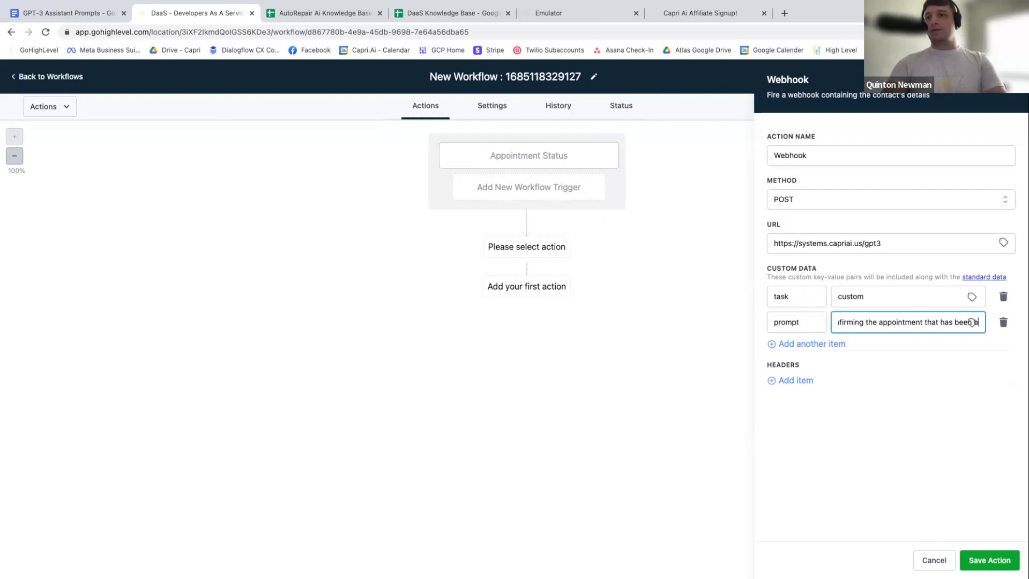
pyautogui.write(' {{contact.first')
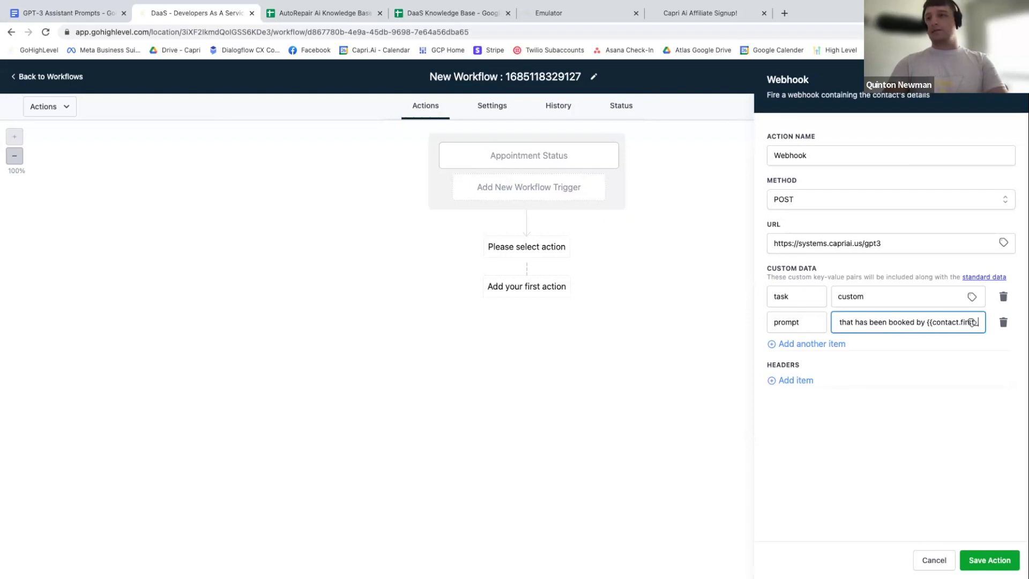
pyautogui.press('BackSpace')
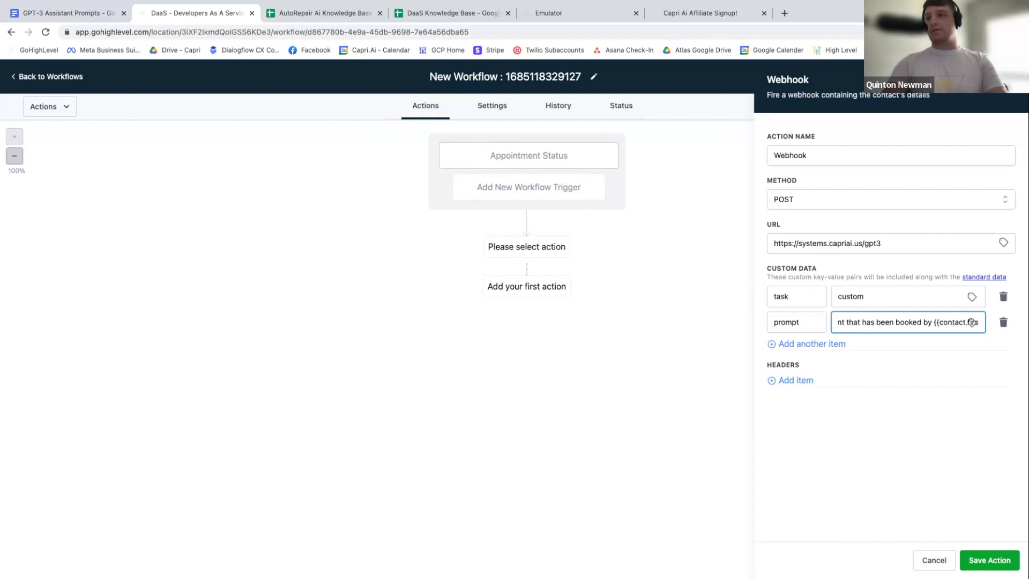
pyautogui.write('name')
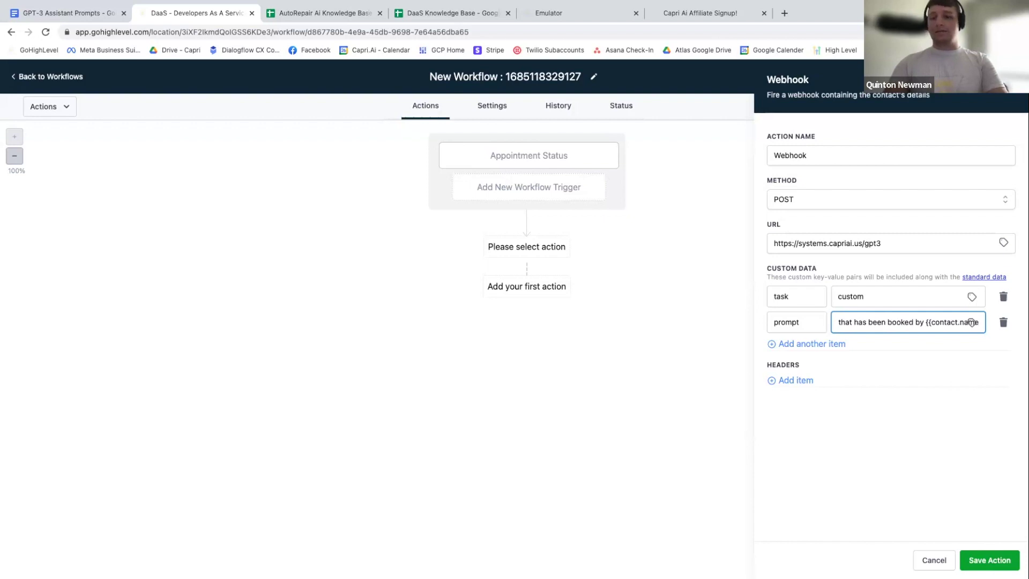
pyautogui.write('}}.')
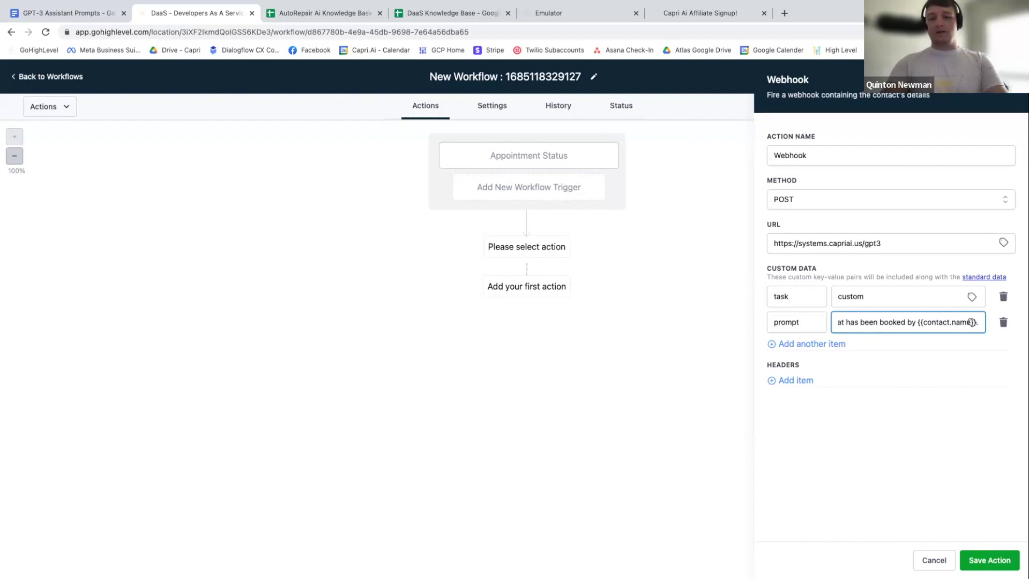
pyautogui.write(' They have booked it for')
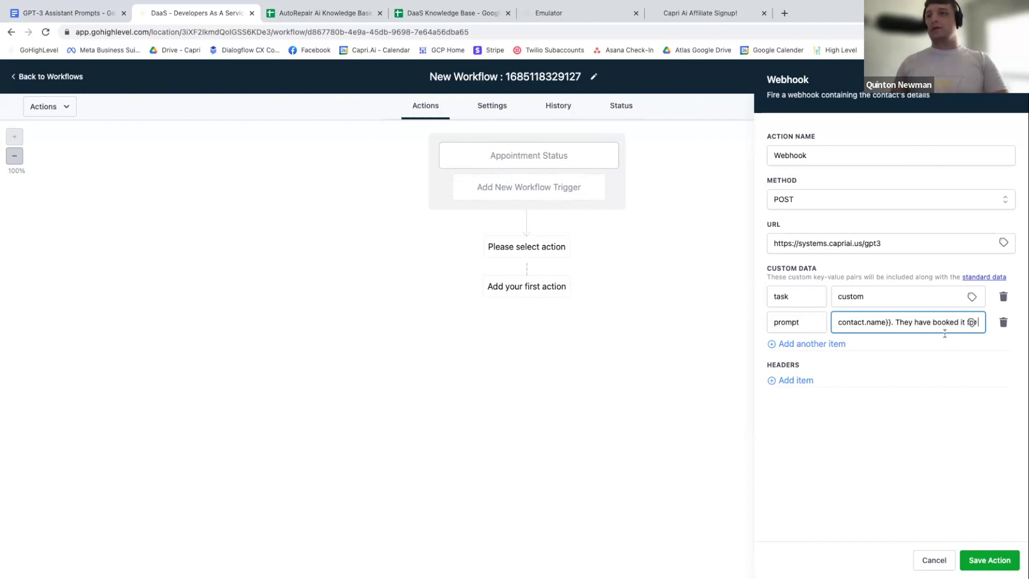
# - Append the {{appointment.day_of_week}} merge field to the prompt value
pyautogui.click(971, 322)
pyautogui.click(977, 338)
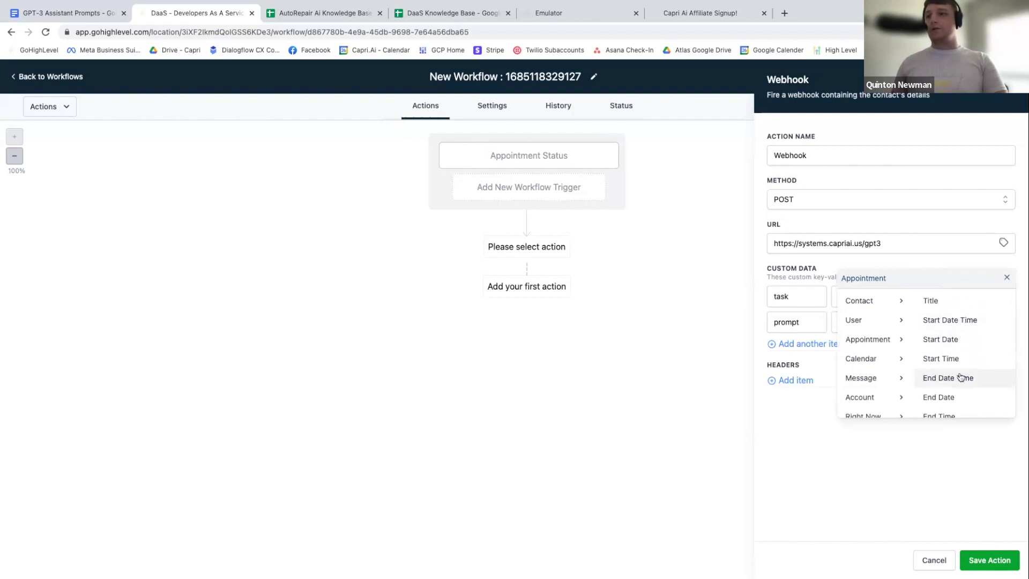
pyautogui.scroll(-5, 960, 377)
pyautogui.scroll(5, 960, 376)
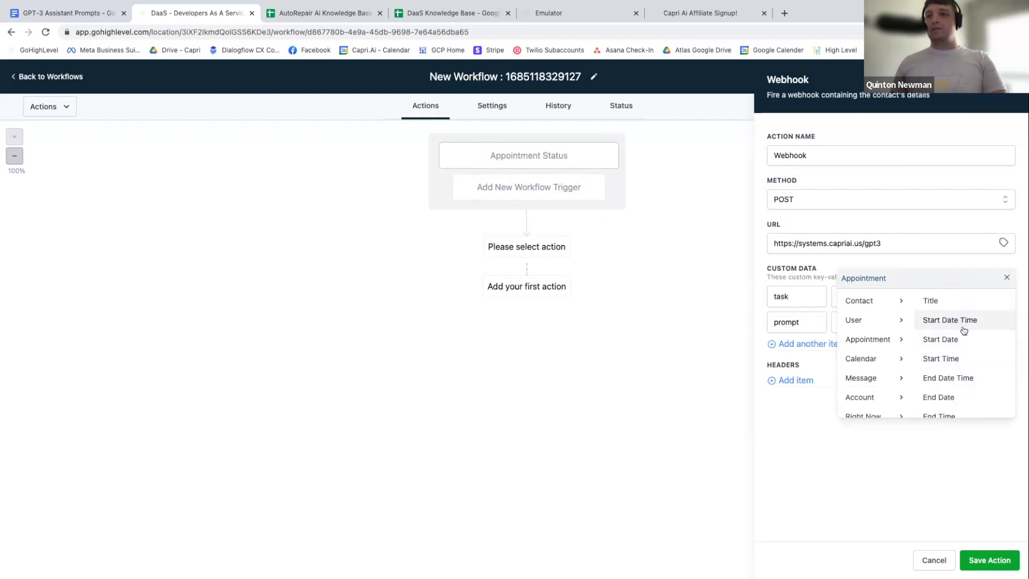
pyautogui.scroll(-3, 950, 351)
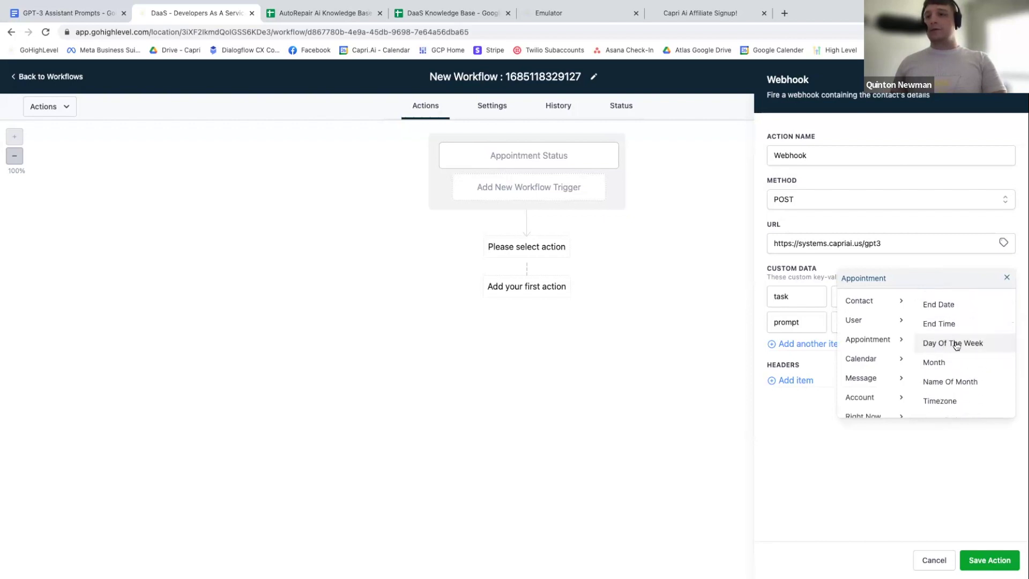
pyautogui.click(952, 348)
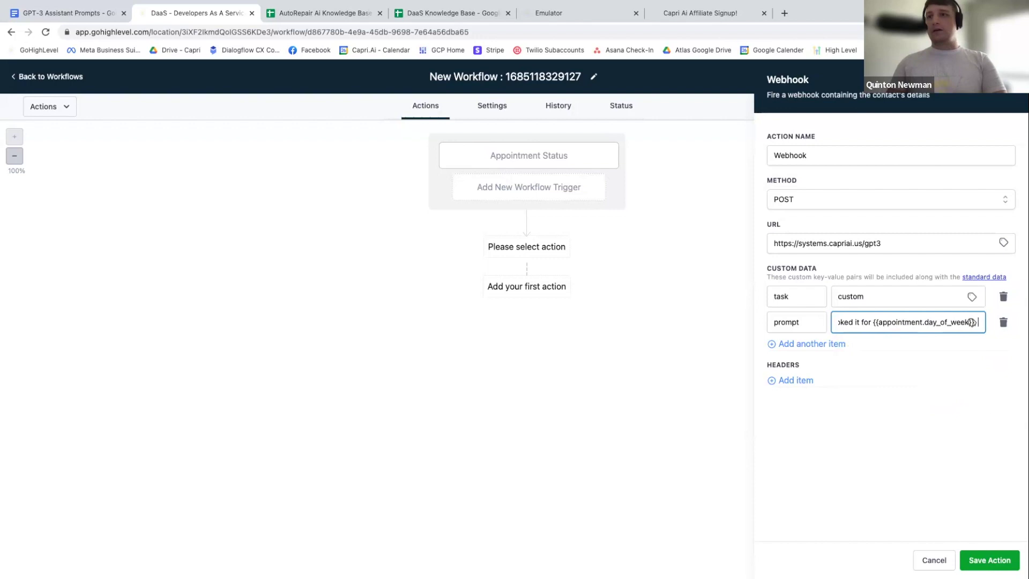
# - Append the {{appointment.start_time}} merge field to the prompt value
pyautogui.click(973, 323)
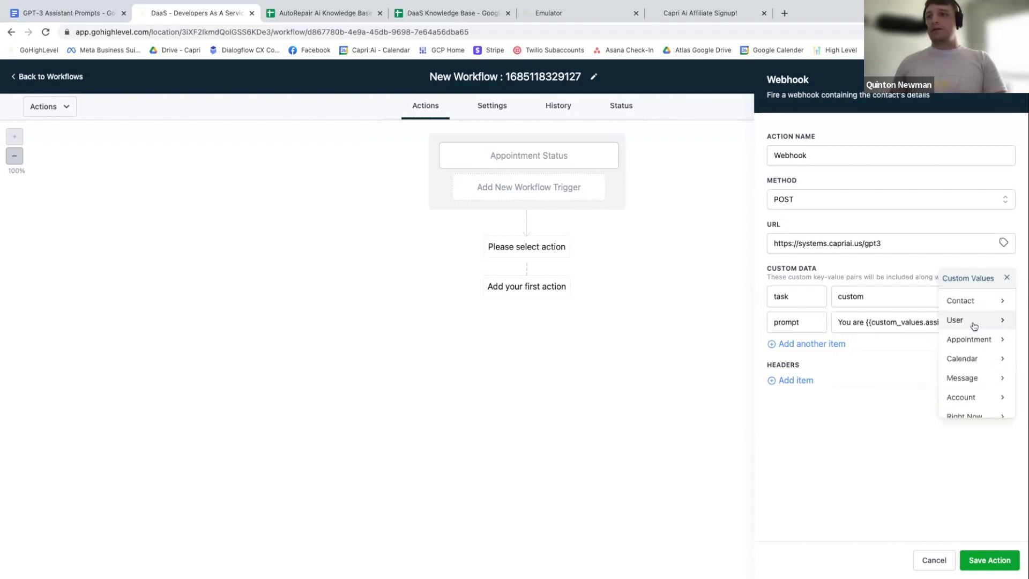
pyautogui.click(975, 341)
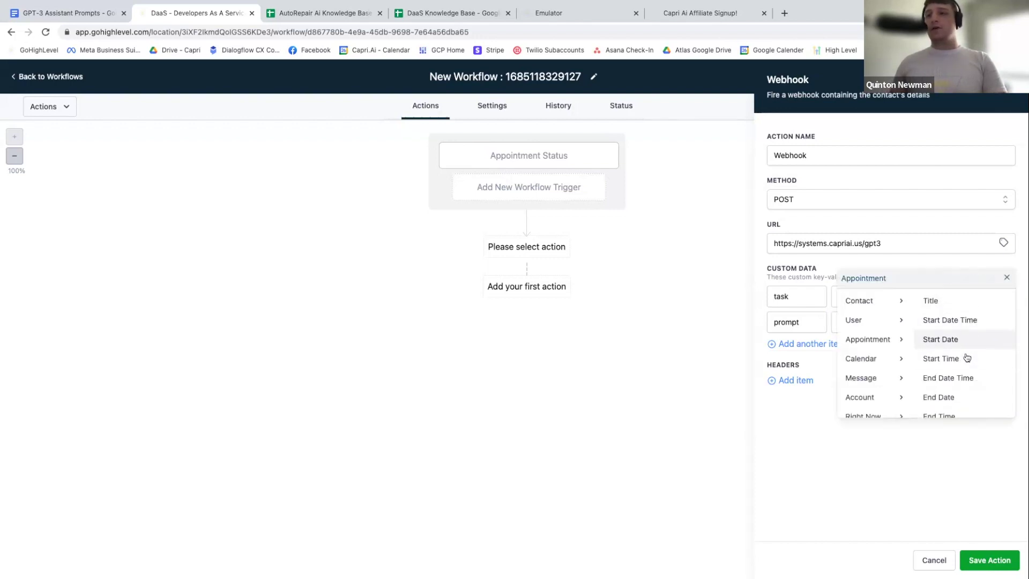
pyautogui.scroll(-3, 970, 357)
pyautogui.scroll(4, 969, 369)
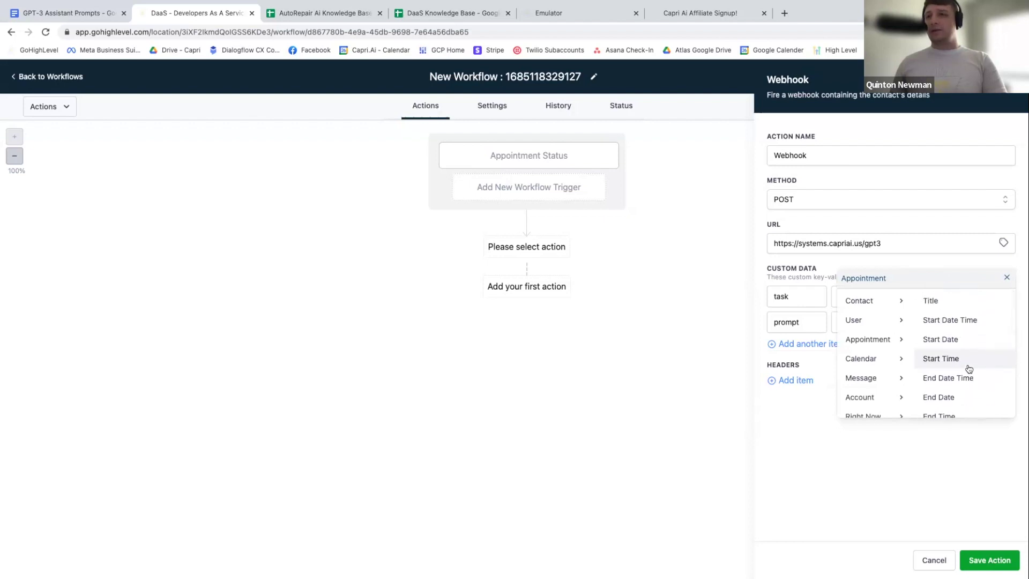
pyautogui.scroll(-5, 969, 369)
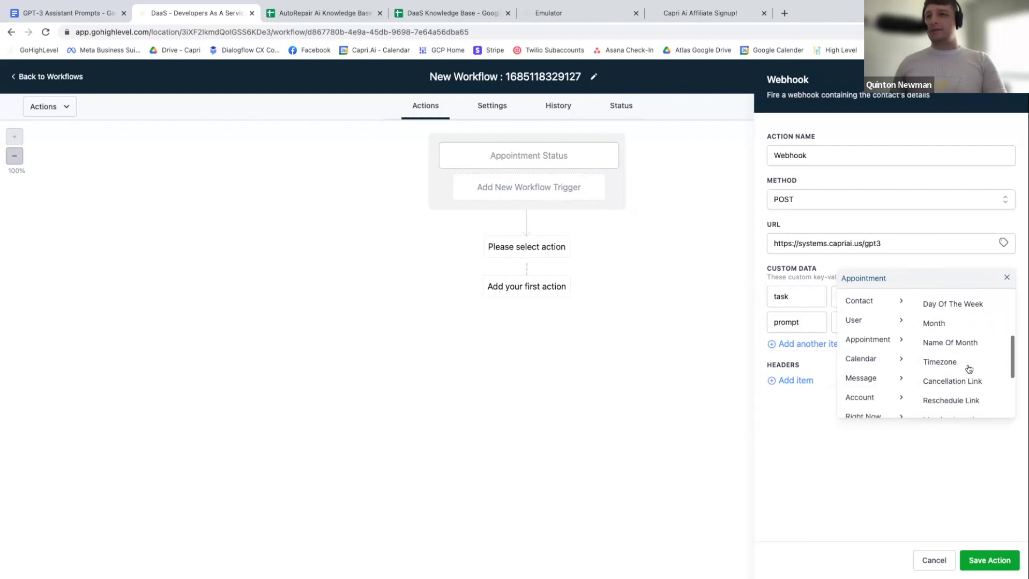
pyautogui.scroll(-3, 970, 369)
pyautogui.scroll(5, 965, 354)
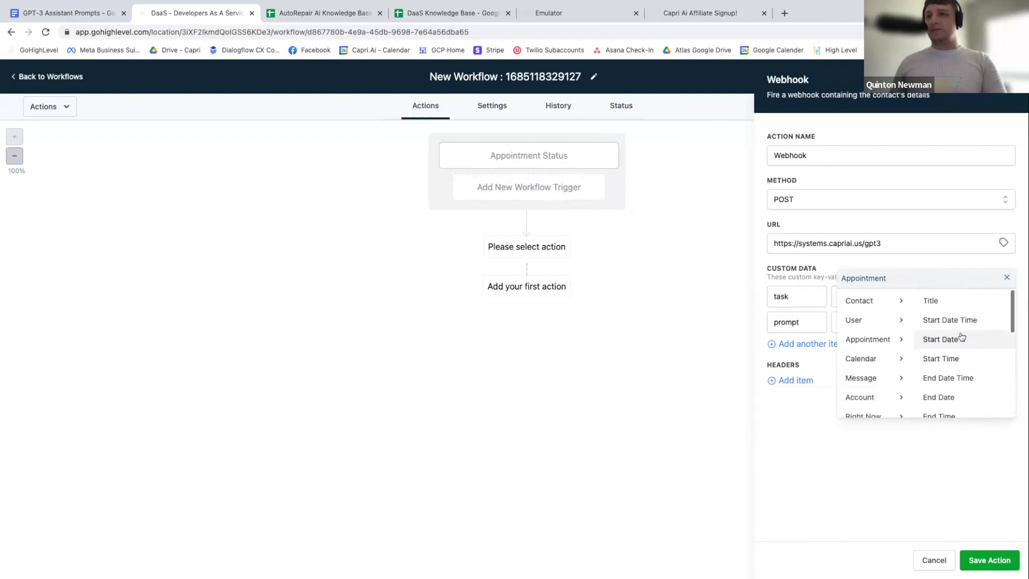
pyautogui.click(960, 320)
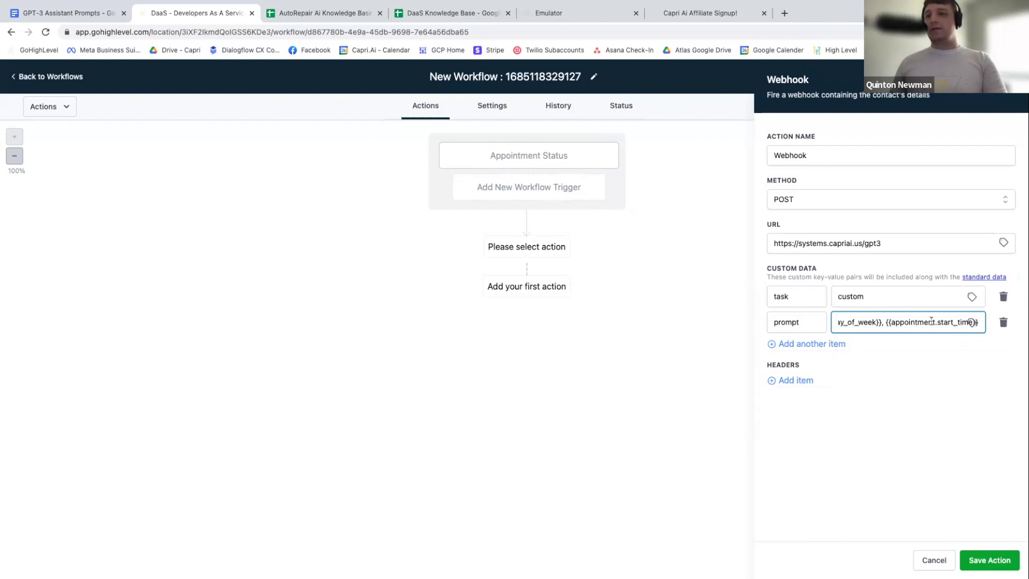
pyautogui.moveTo(916, 322); pyautogui.dragTo(988, 327)
pyautogui.moveTo(884, 322); pyautogui.dragTo(991, 325)
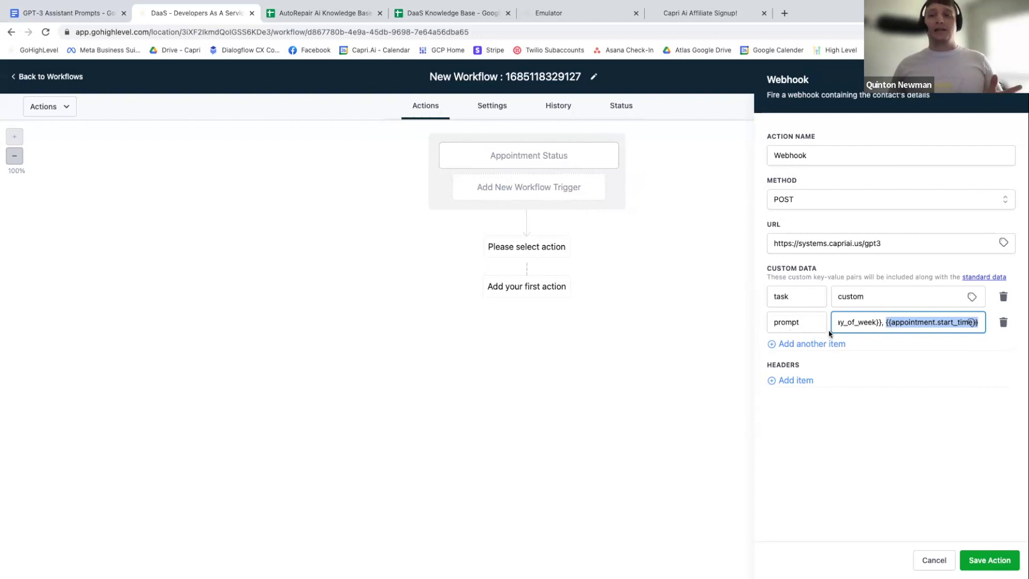
pyautogui.click(918, 322)
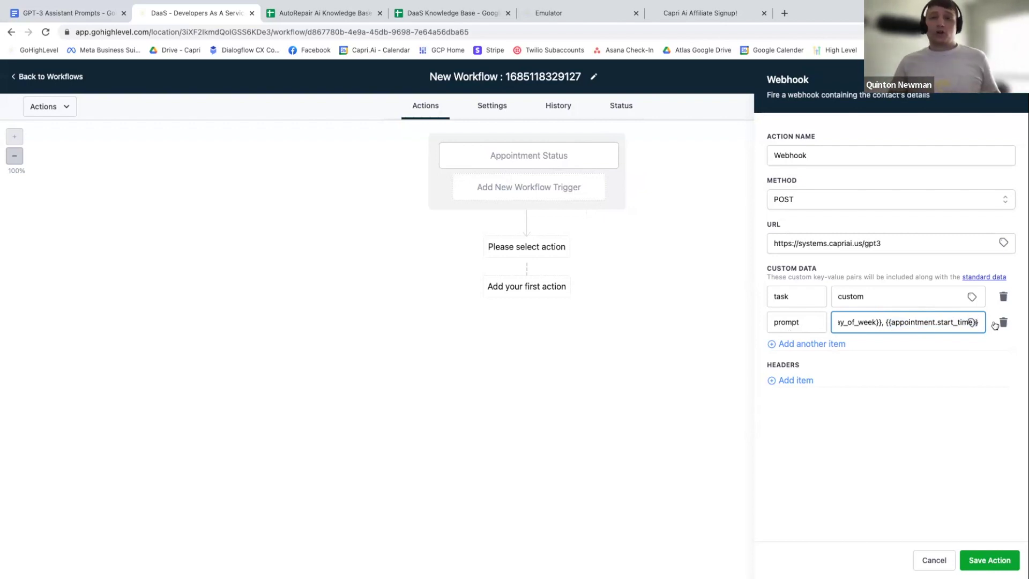
# - Discard the webhook and add a Send SMS action reading 'Your appointment is confirmed'
pyautogui.click(934, 560)
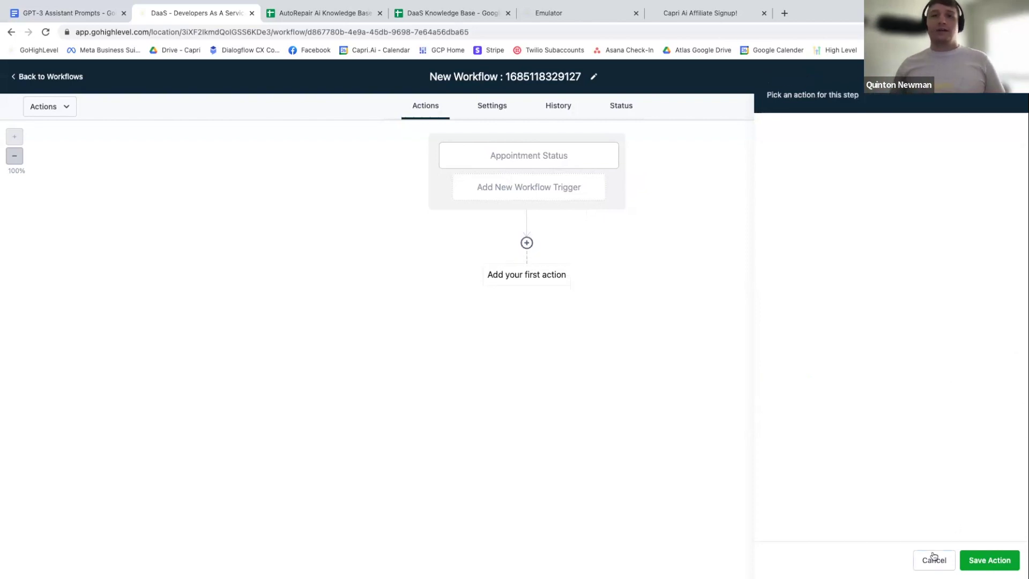
pyautogui.click(527, 243)
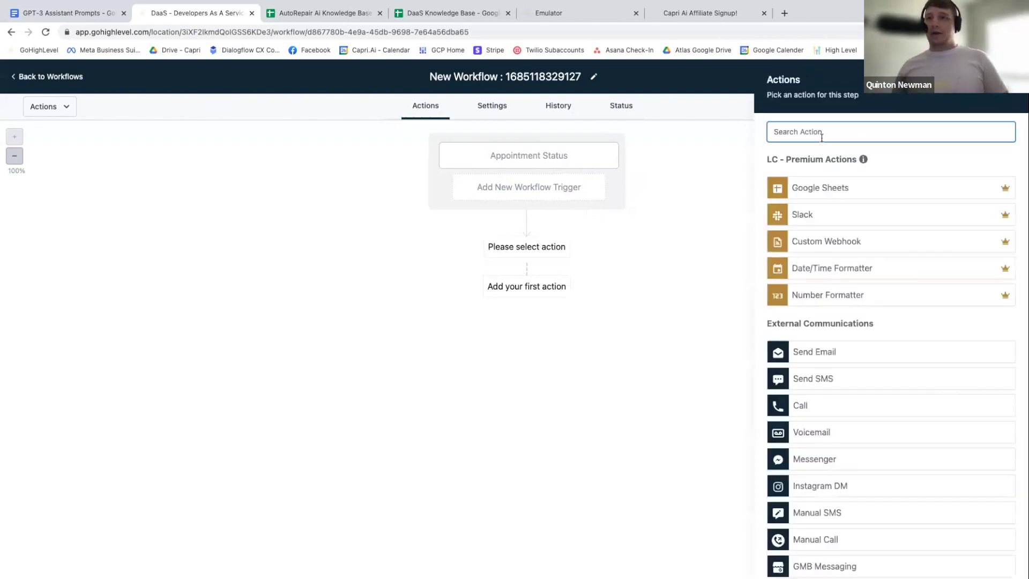
pyautogui.click(837, 378)
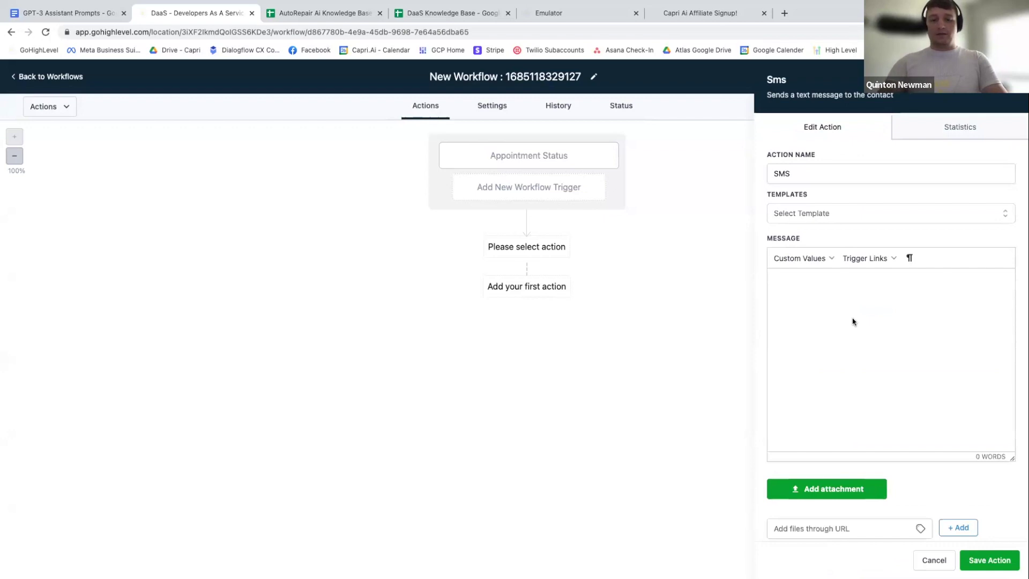
pyautogui.click(852, 319)
pyautogui.write('Your appointme')
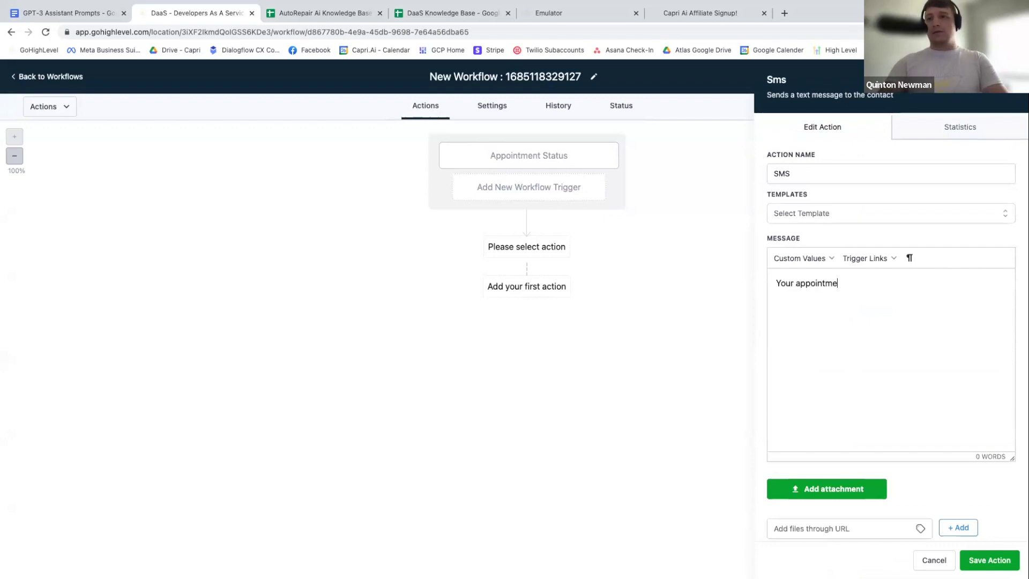
pyautogui.write('nt is confirmed!')
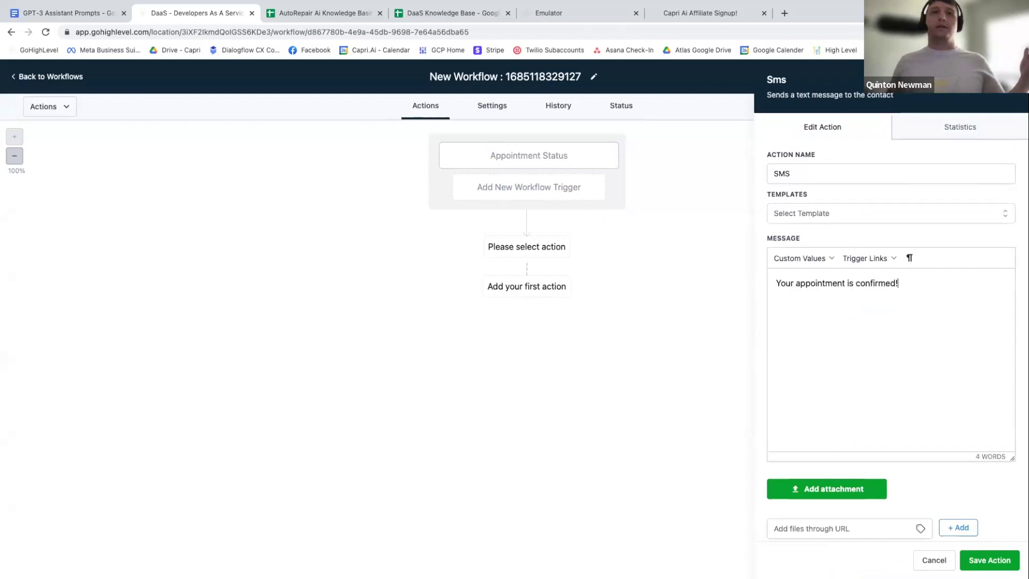